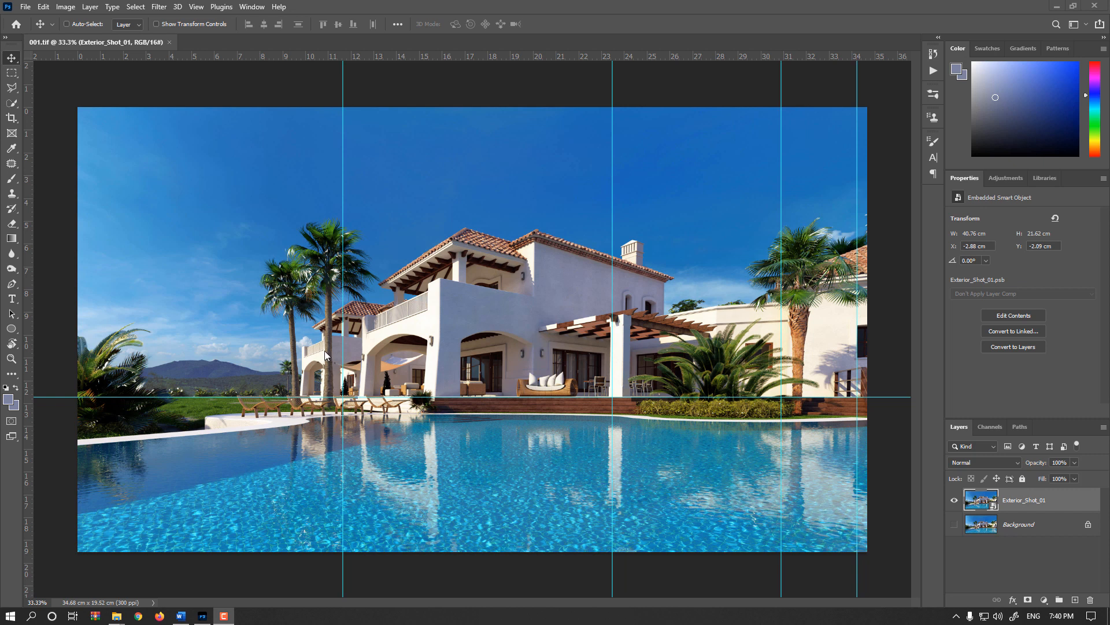
Step: Duplicate the Exterior_Shot_01 layer
left_click(982, 498)
left_click_drag(994, 507, 1073, 600)
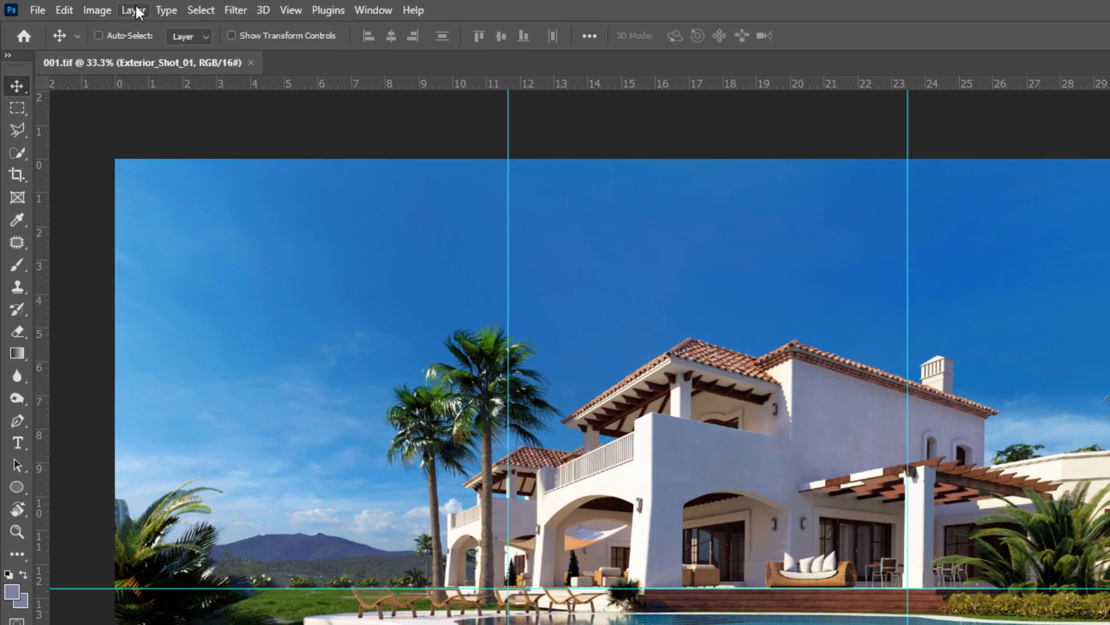
left_click(105, 7)
mouse_move(176, 22)
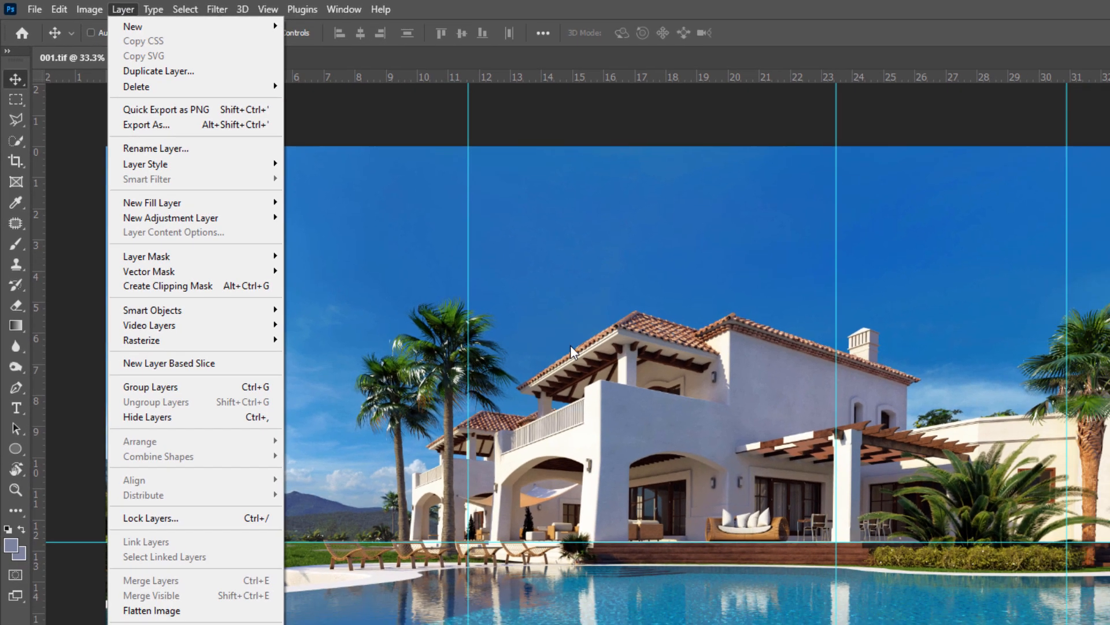
left_click(667, 413)
key("ctrl")
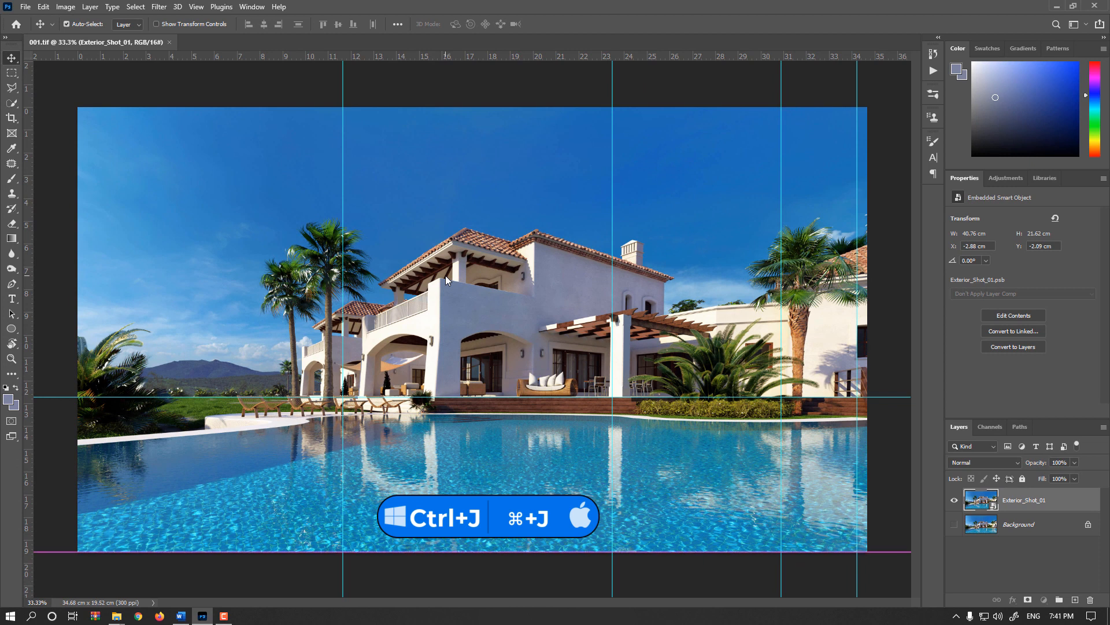
key("ctrl+j")
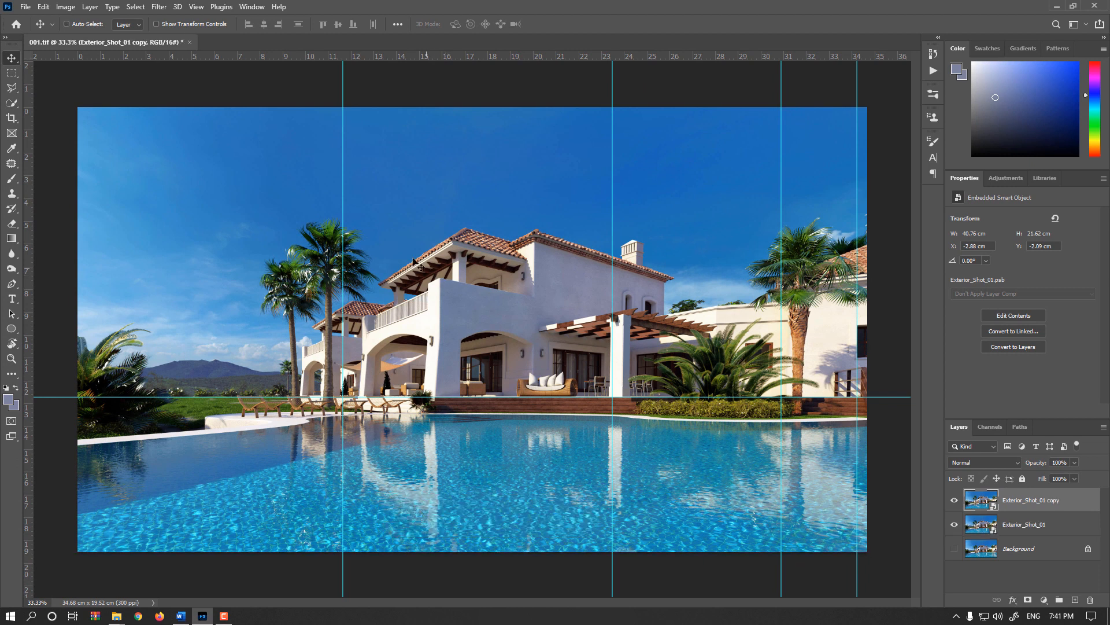
Step: Start a Color Range selection on the copied layer with Sampled Colors and the Quick Mask selection preview
left_click(136, 7)
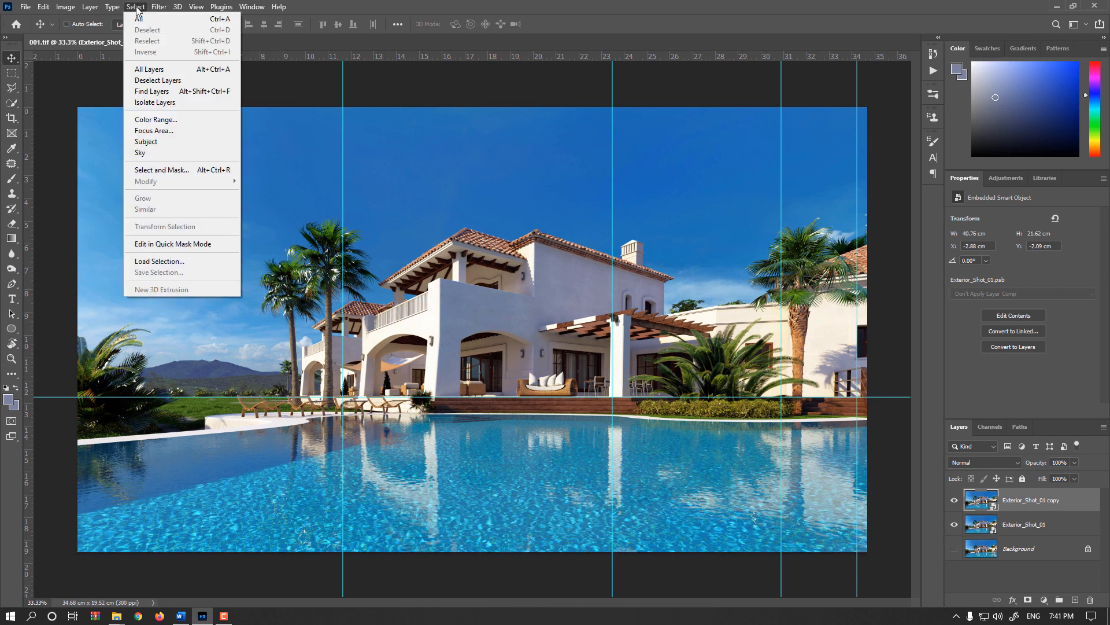
left_click(176, 121)
left_click_drag(790, 126, 709, 137)
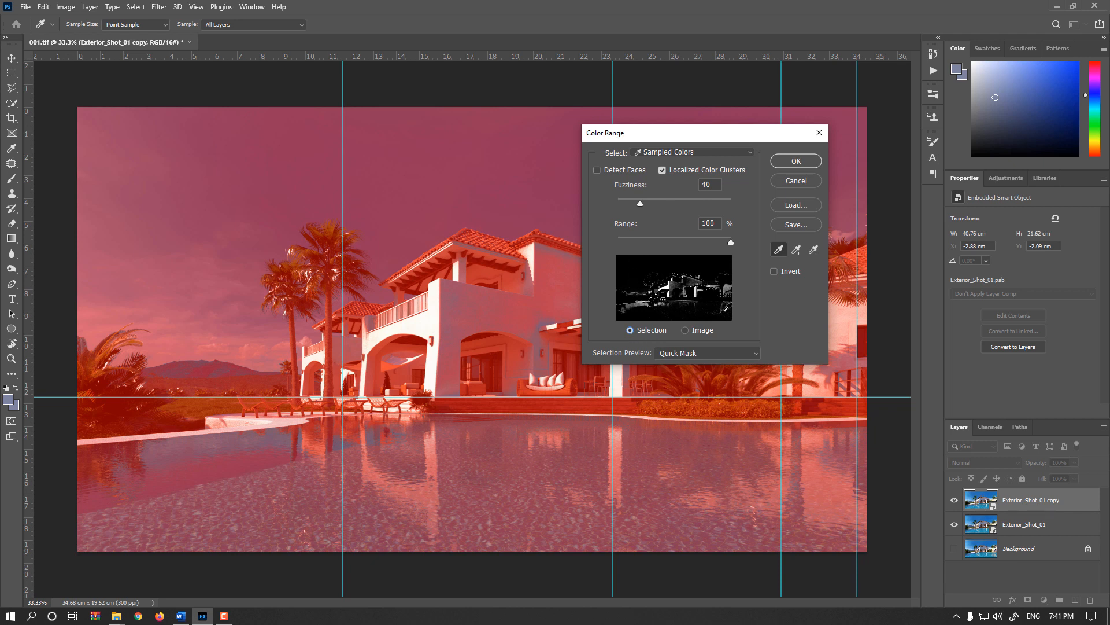
left_click(665, 353)
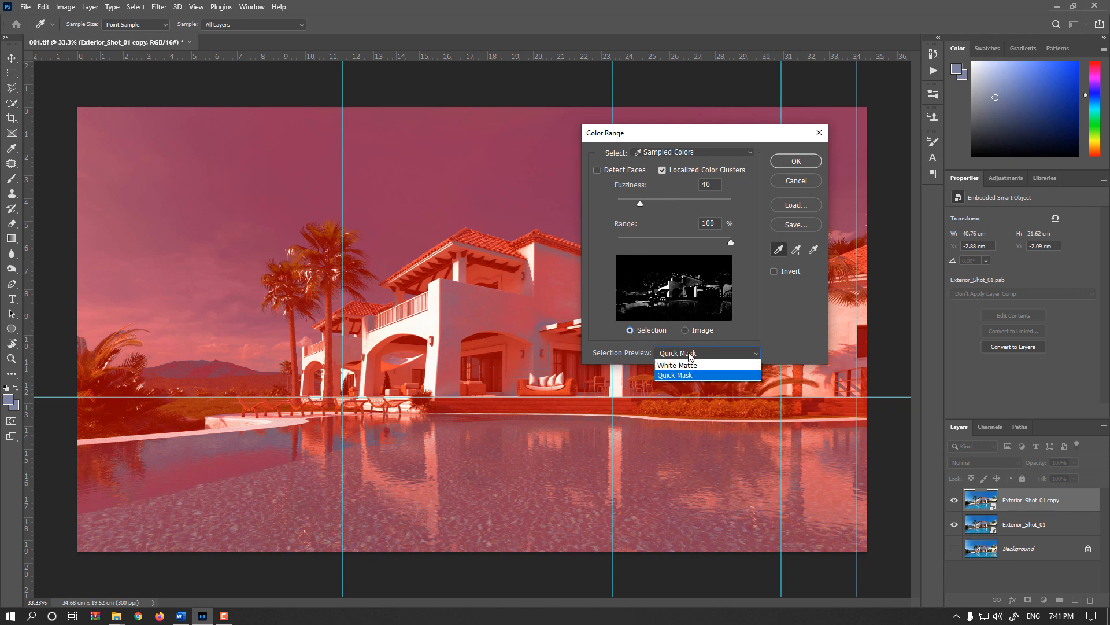
left_click(686, 413)
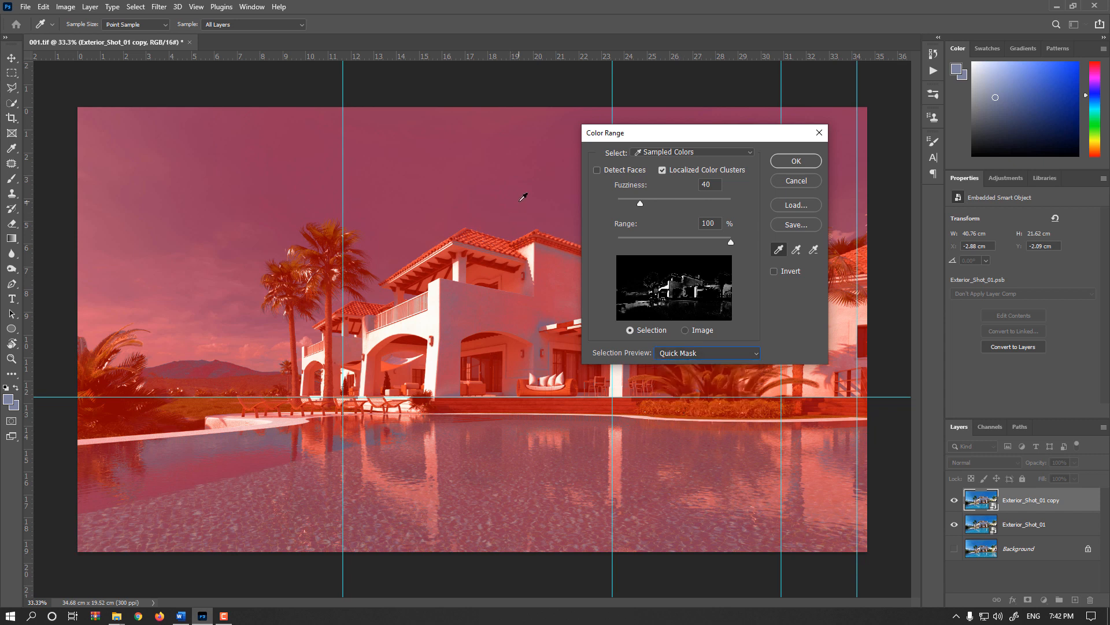
Step: Sample the deep blue sky above the roof and add the lighter blues of the image's left sky to the selection
left_click(517, 183)
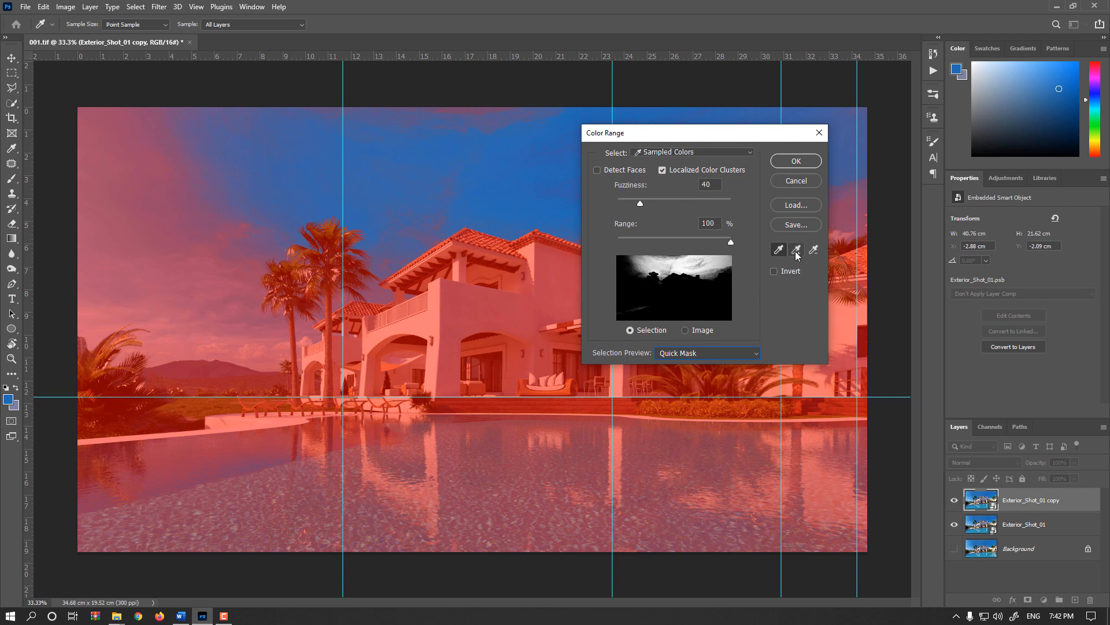
key("shift")
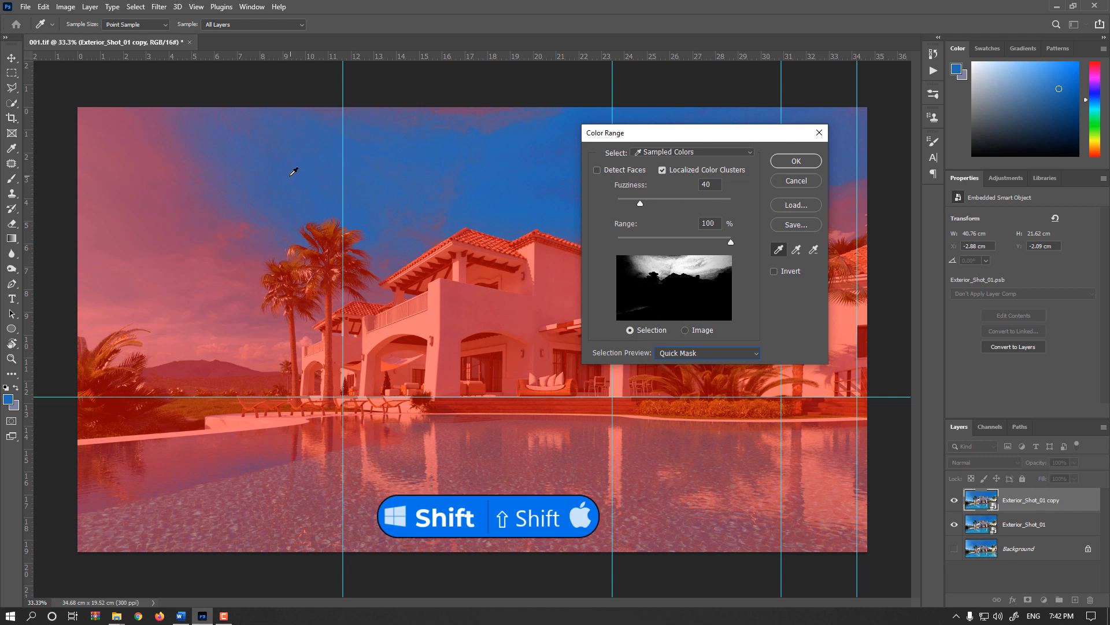
left_click(162, 192, "shift")
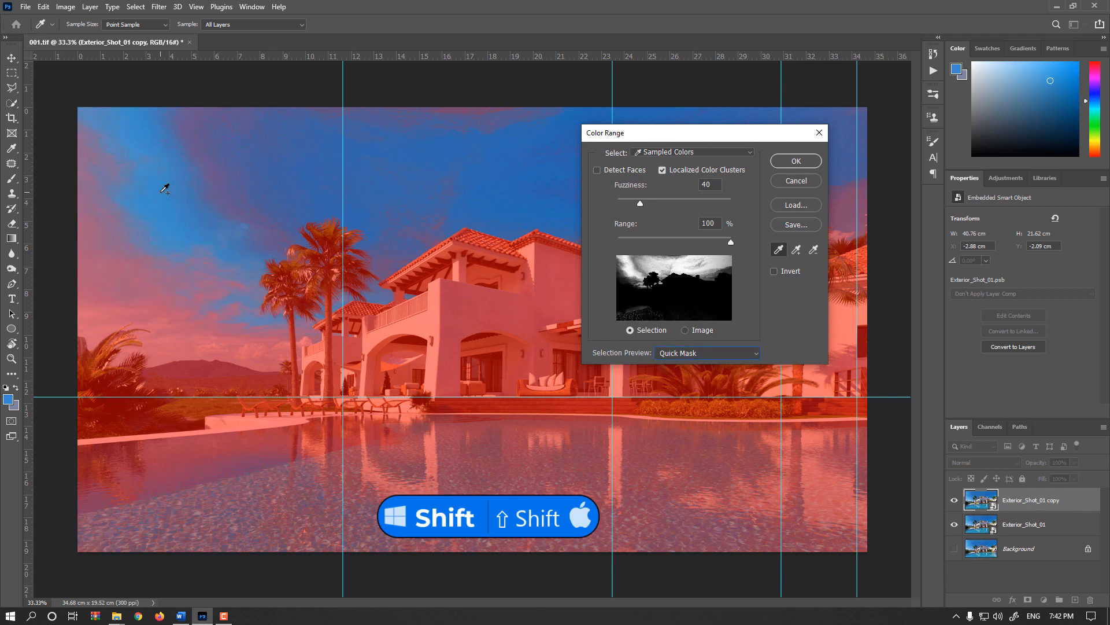
left_click(637, 262, "shift")
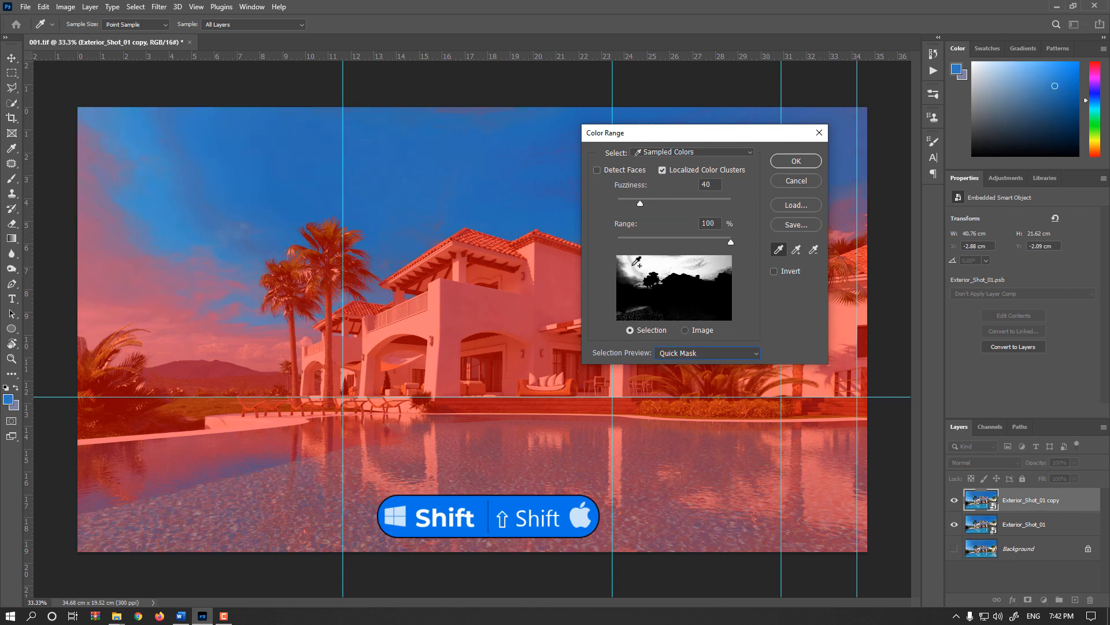
left_click(636, 263, "shift")
left_click(623, 275, "shift")
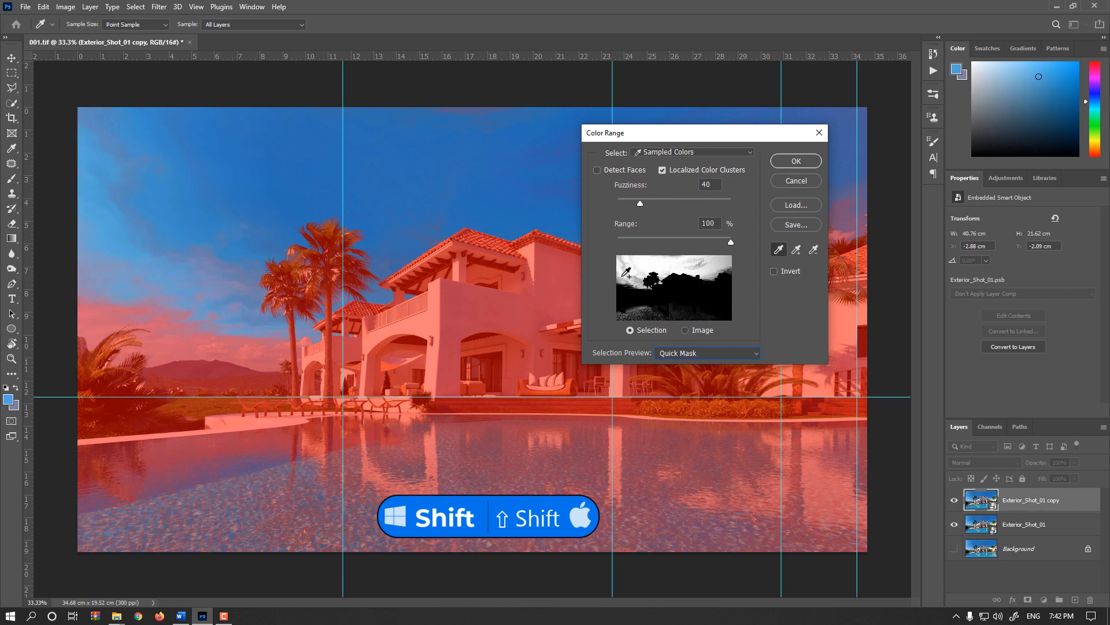
Step: Add the sky down the image's left edge, the clouds above the mountains and the top-edge blue to the color selection
left_click(119, 150, "shift")
left_click(104, 240, "shift")
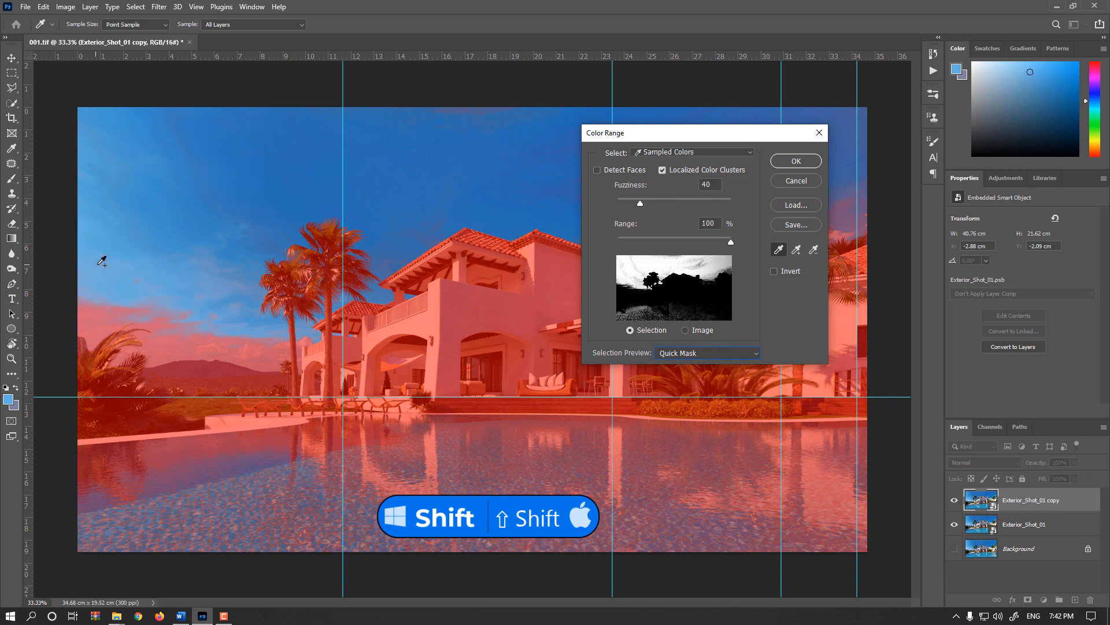
left_click(119, 310, "shift")
left_click(216, 346, "shift")
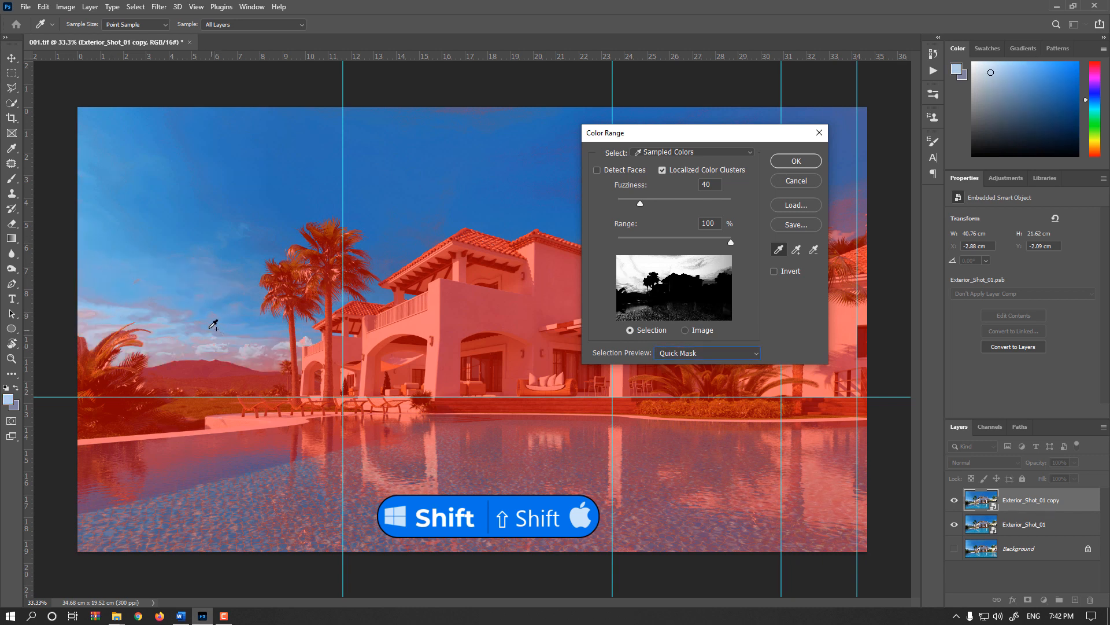
left_click(177, 311, "shift")
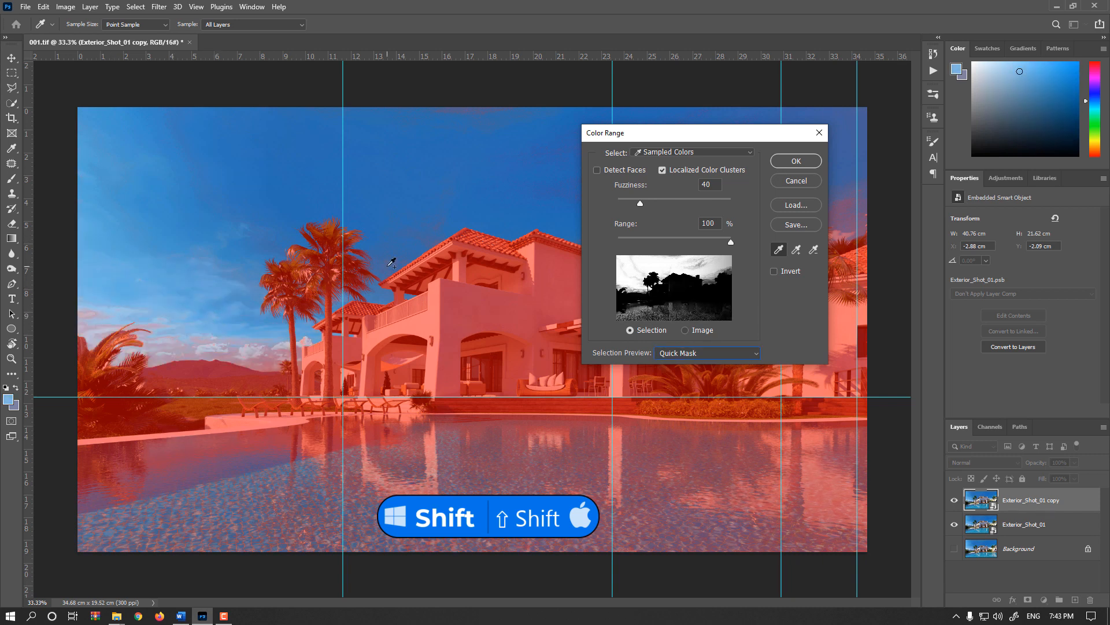
left_click(474, 107, "shift")
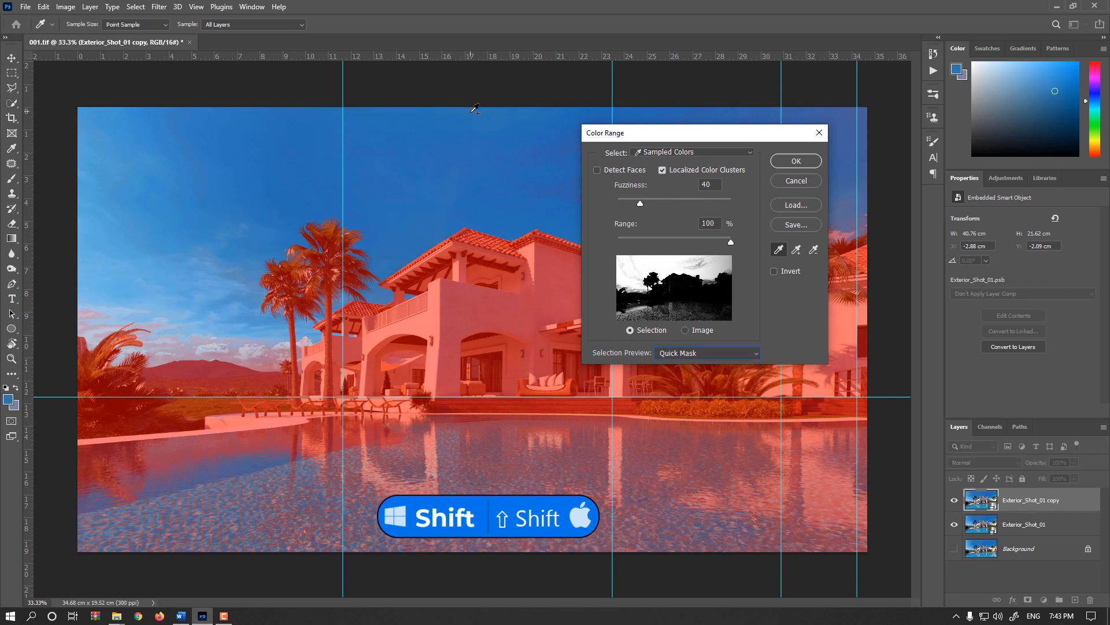
Step: Move the Color Range dialog aside and add the sky tones between the chimney and the right palm tree to the selection
left_click_drag(710, 137, 437, 128)
left_click(649, 148, "shift")
left_click(714, 281, "shift")
left_click(711, 278, "shift")
left_click(694, 279, "shift")
left_click(724, 276, "shift")
left_click(709, 269, "shift")
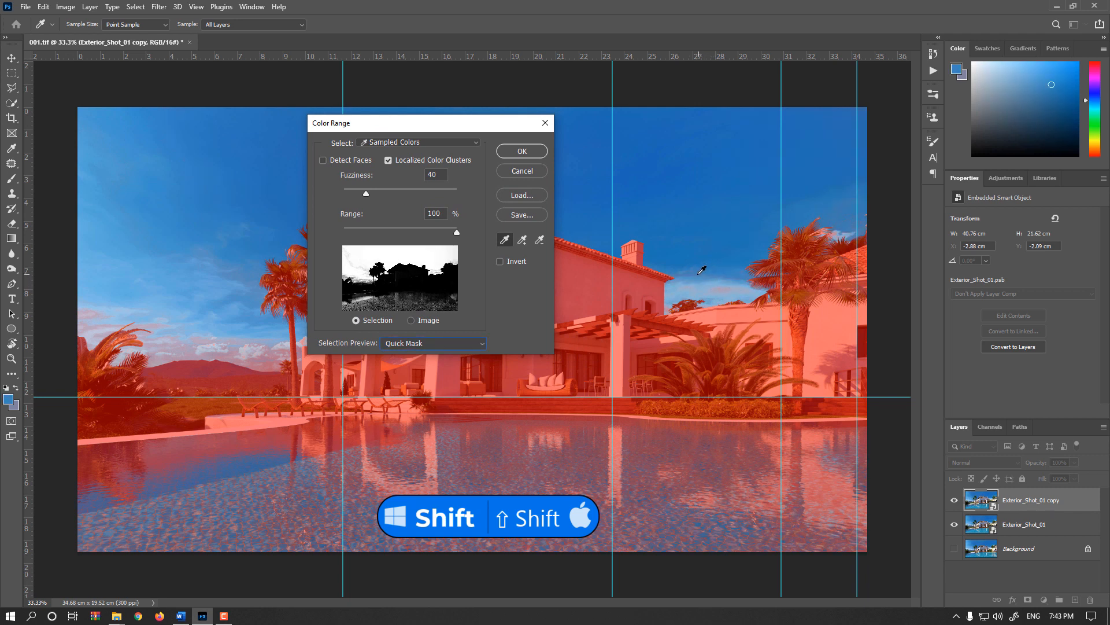
Step: Preview the mask without Localized Color Clusters, re-enable that option, and turn on Detect Faces
left_click(411, 164)
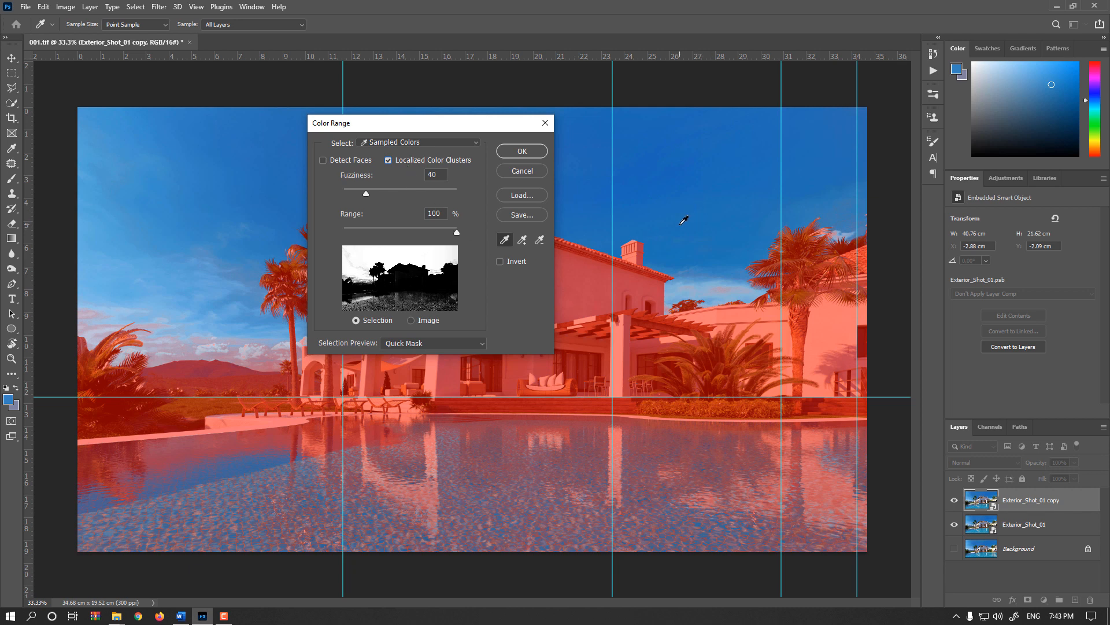
left_click(442, 166)
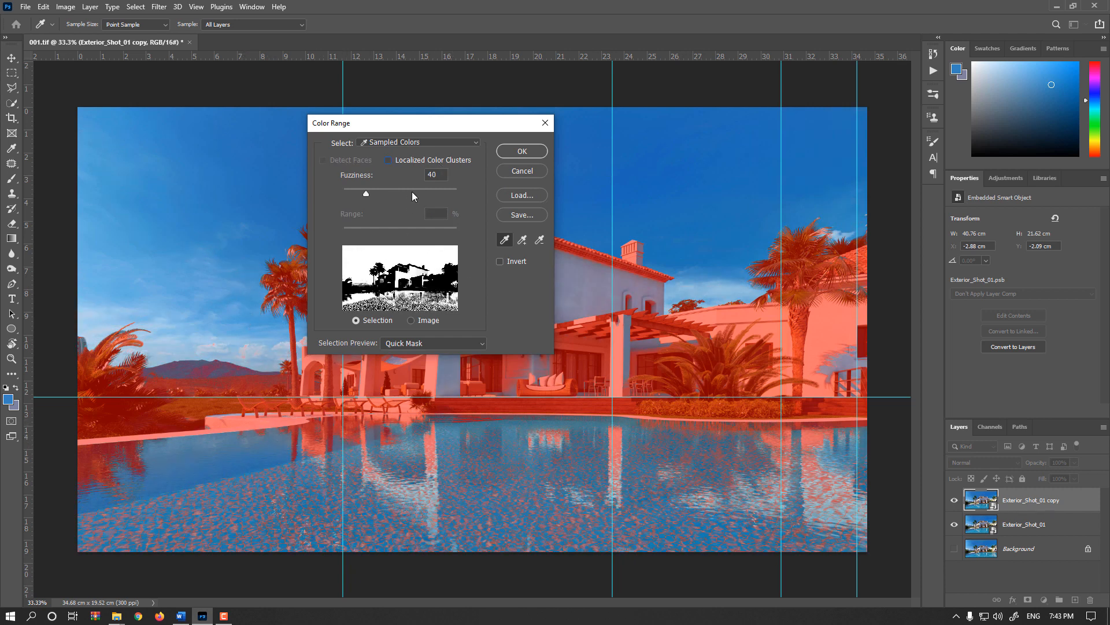
left_click(414, 161)
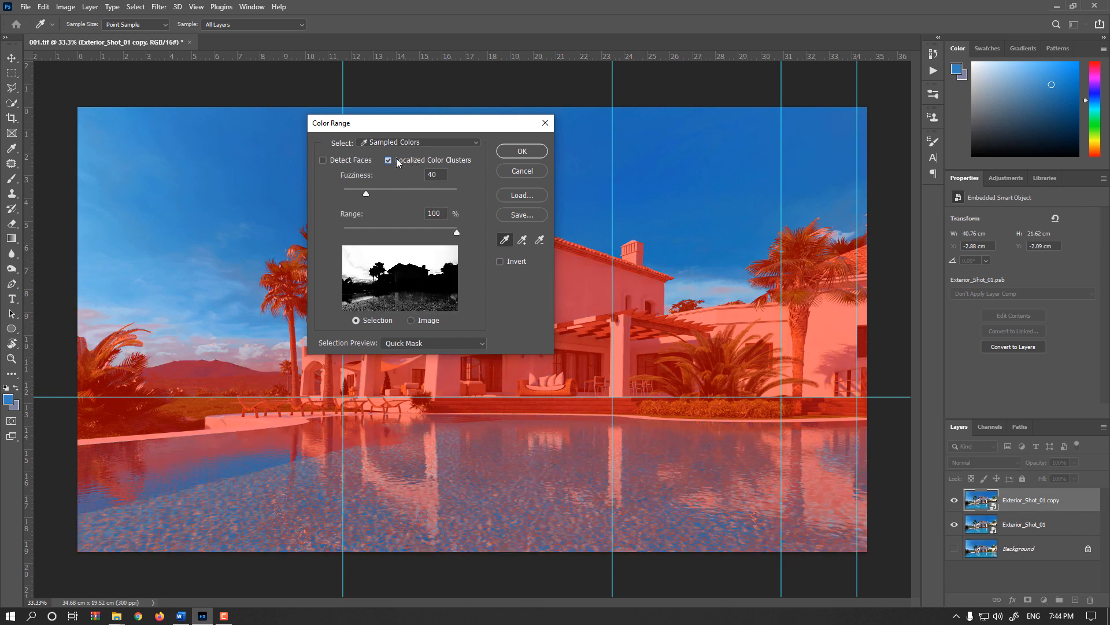
left_click(343, 164)
Step: Add the pale clouds above the mountains and the sky over the right-hand roof to the selection, and set Fuzziness to 58
left_click(174, 345, "shift")
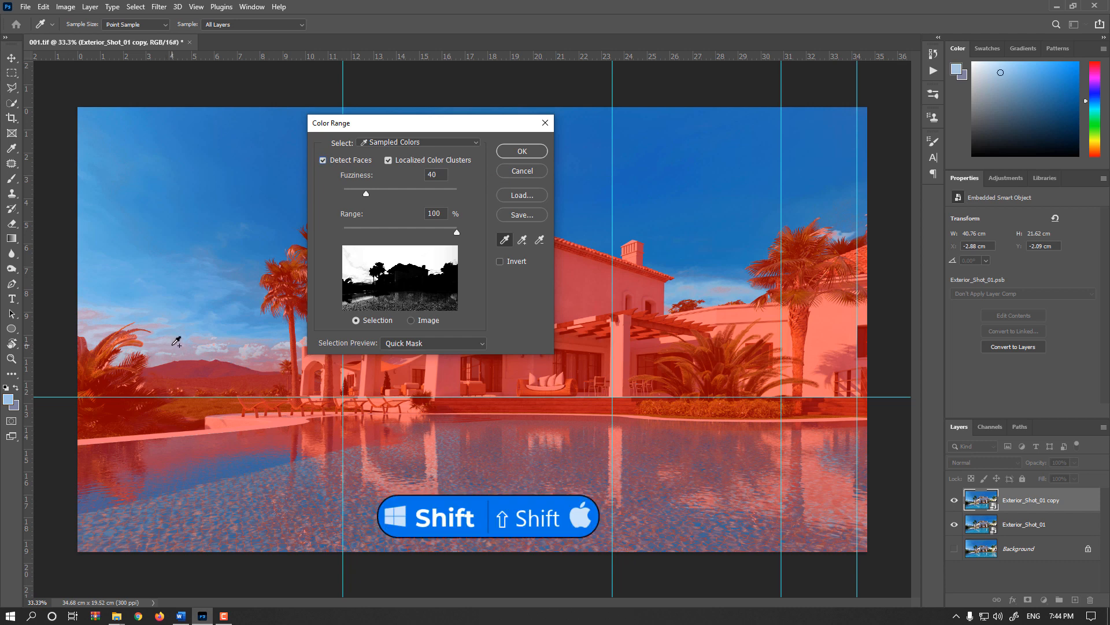
left_click(212, 351, "shift")
left_click(221, 356, "shift")
left_click(252, 343, "shift")
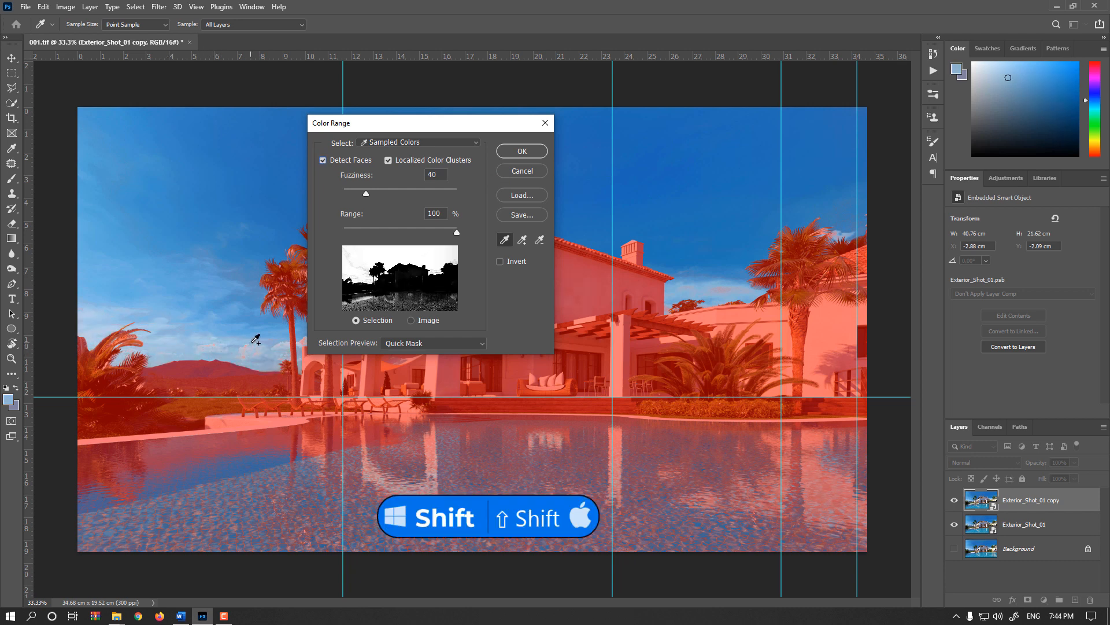
left_click(248, 347, "shift")
left_click(236, 267, "shift")
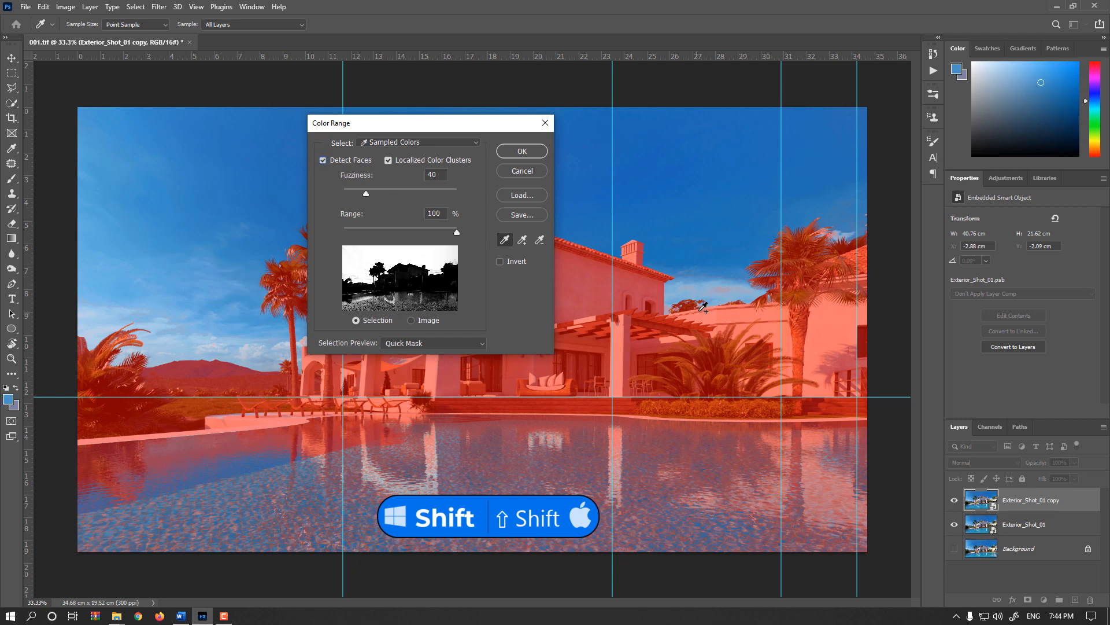
left_click(728, 289, "shift")
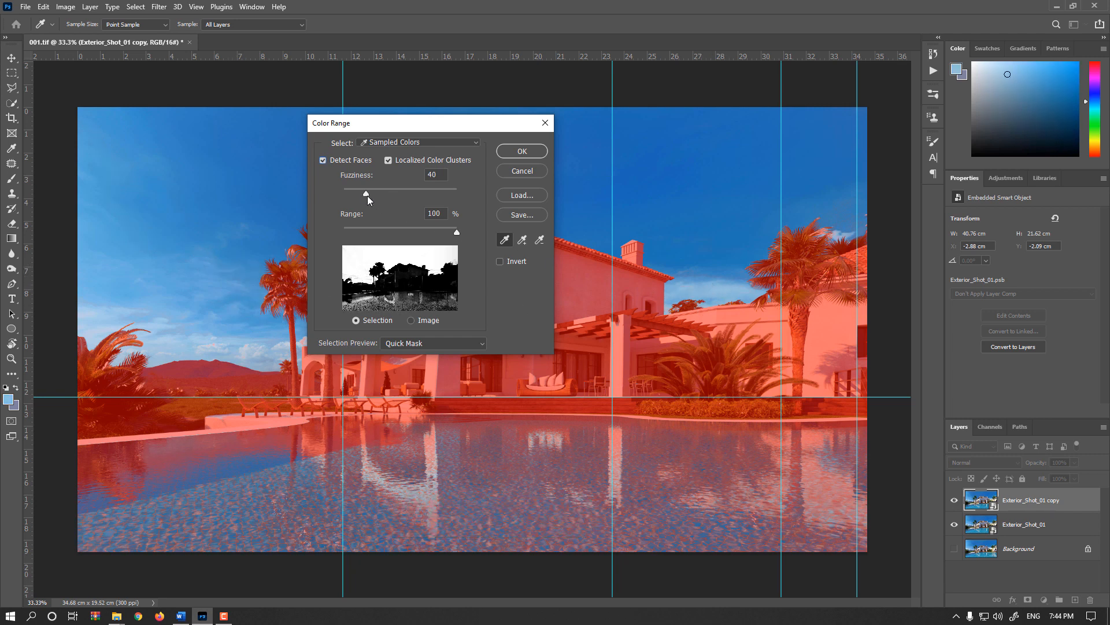
left_click_drag(365, 193, 390, 193)
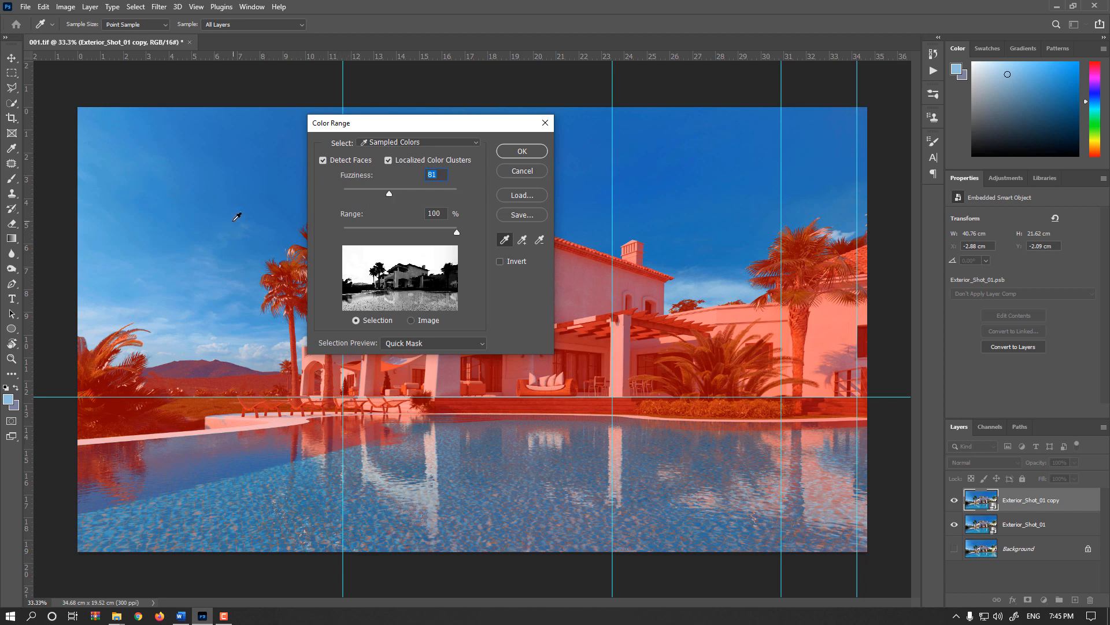
mouse_move(390, 192)
left_mouse_down()
mouse_move(408, 193)
mouse_move(370, 193)
mouse_move(395, 194)
mouse_move(376, 202)
left_mouse_up()
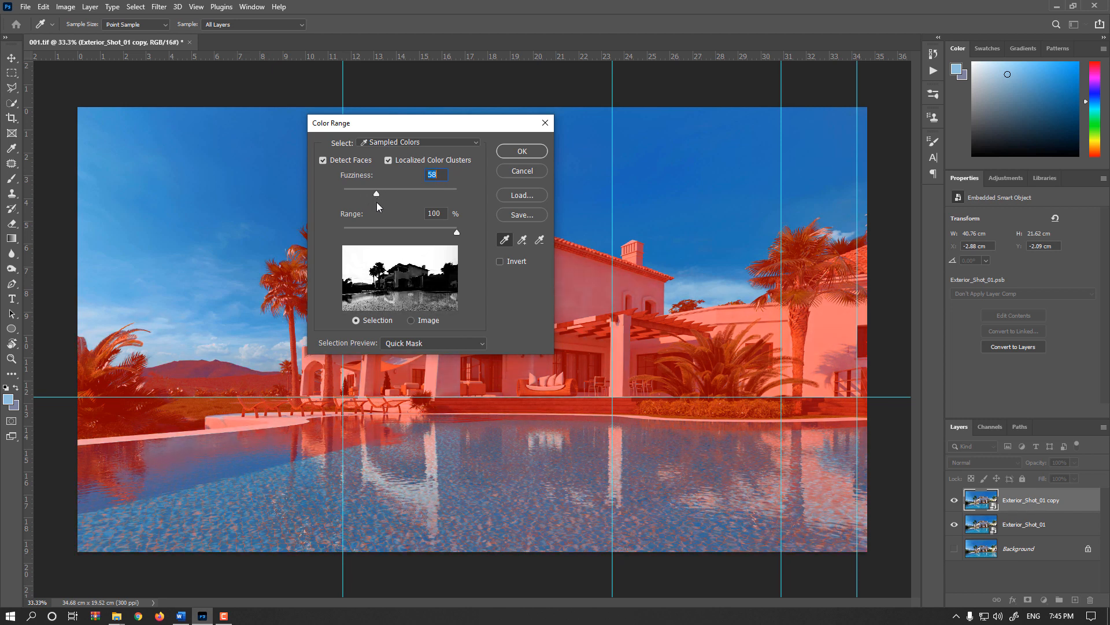
Step: Subtract two pool water tones from the color selection and add the sky beside the chimney to it again
key("alt")
left_click(518, 443, "alt")
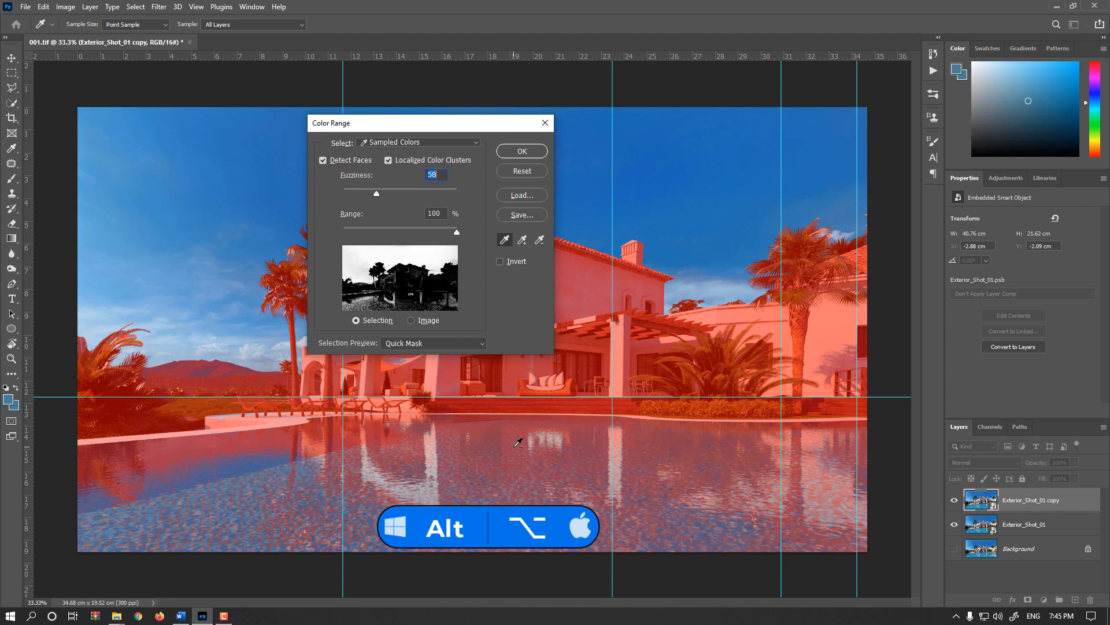
left_click(483, 488, "alt")
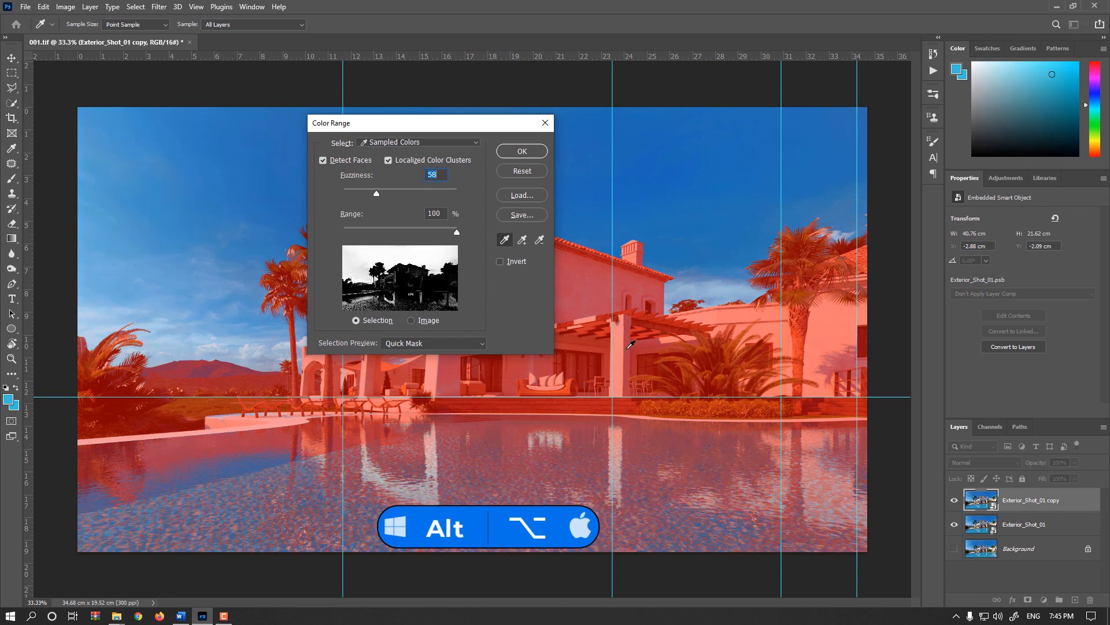
left_click(693, 273)
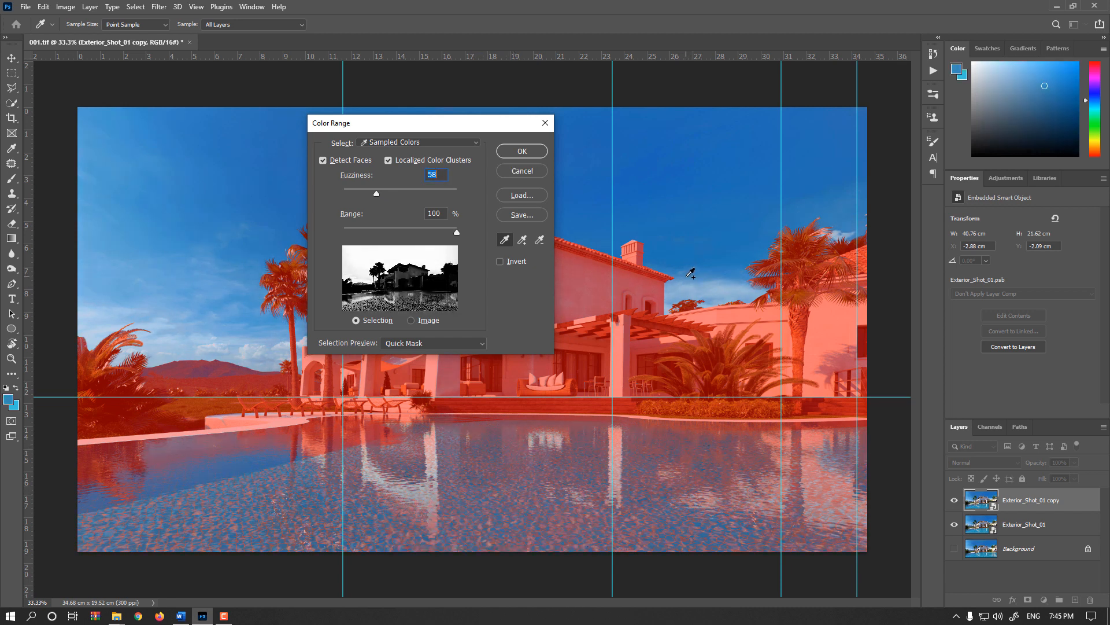
Step: Turn the finished Color Range selection into a layer mask on the Exterior_Shot_01 copy layer, and hide the Exterior_Shot_01 layer
left_click_drag(457, 131, 720, 140)
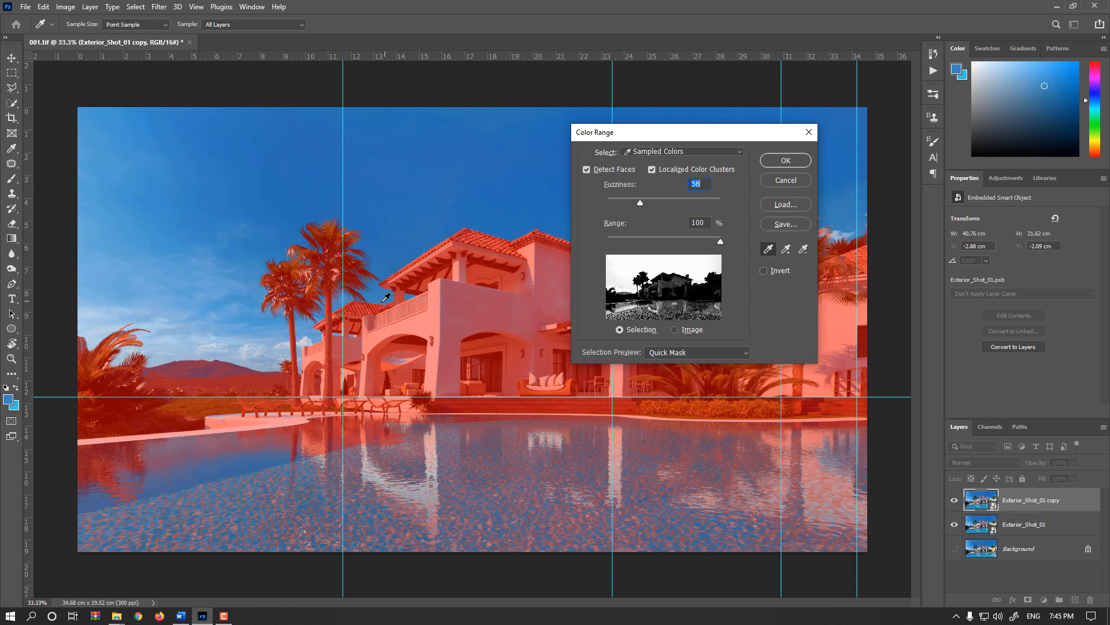
left_click_drag(680, 143, 492, 144)
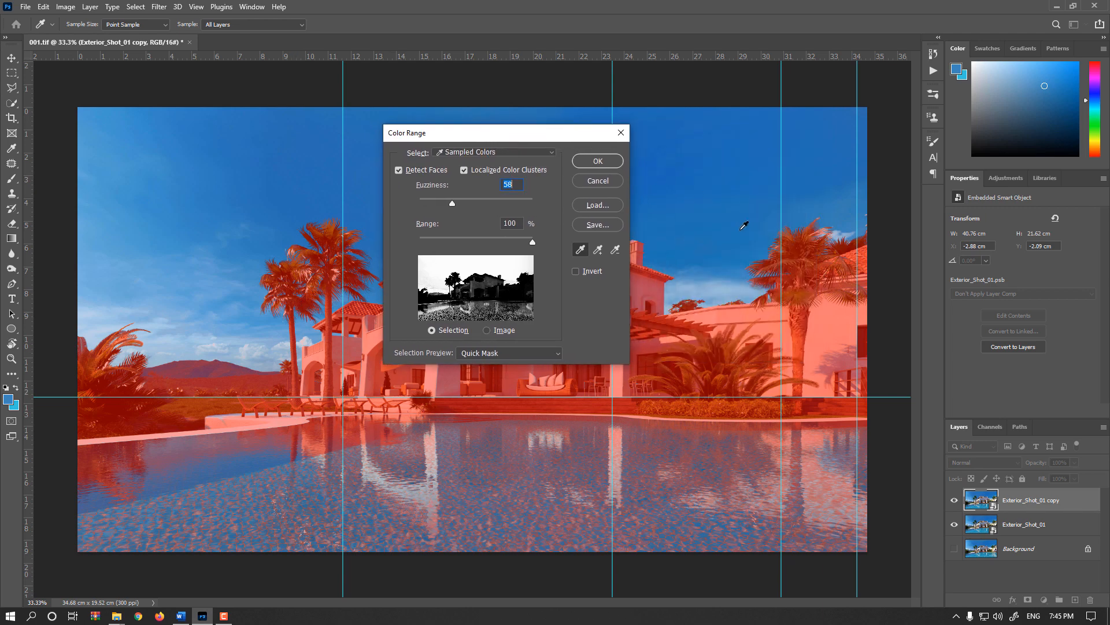
left_click(599, 162)
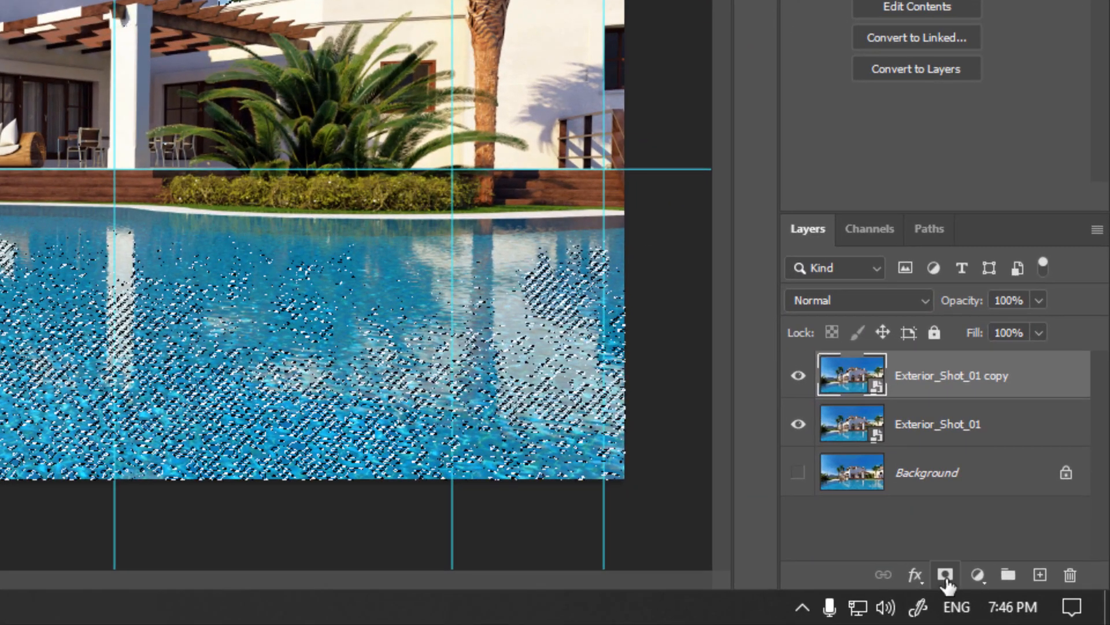
left_click(945, 575)
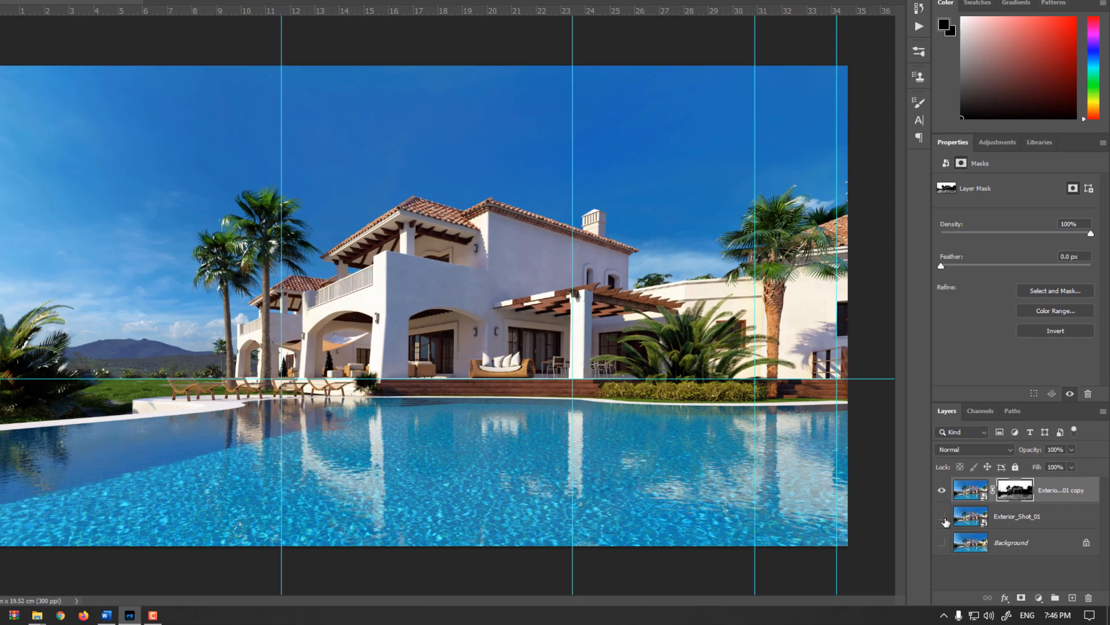
left_click(801, 428)
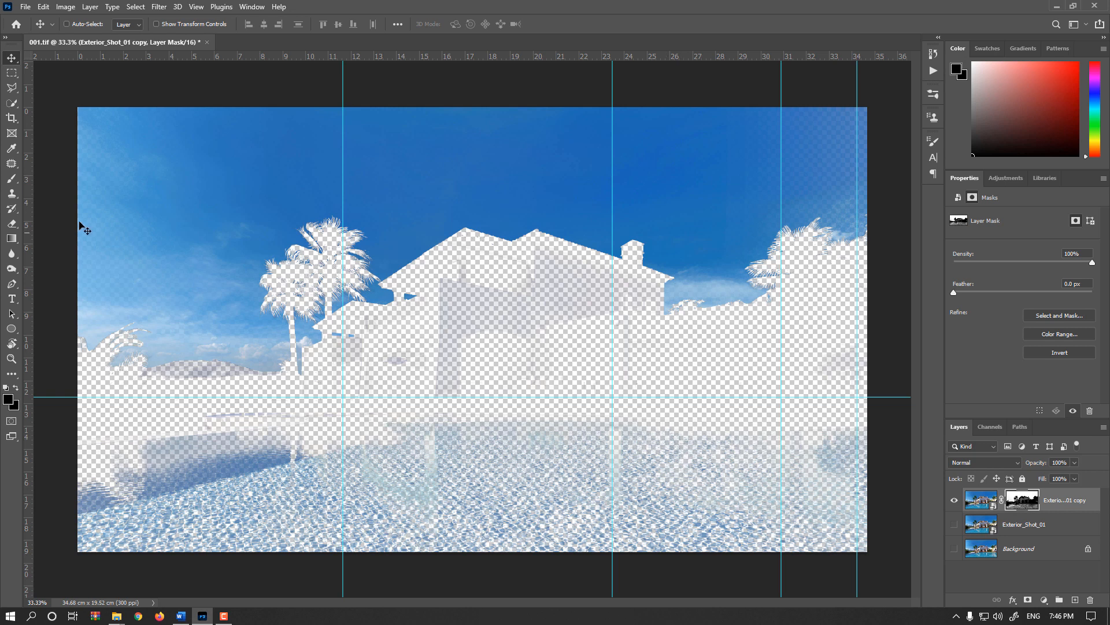
Step: Enlarge the brush, raise its flow, and paint black on the layer mask over the leftover pool water in the render's lower-left part
left_click(9, 181)
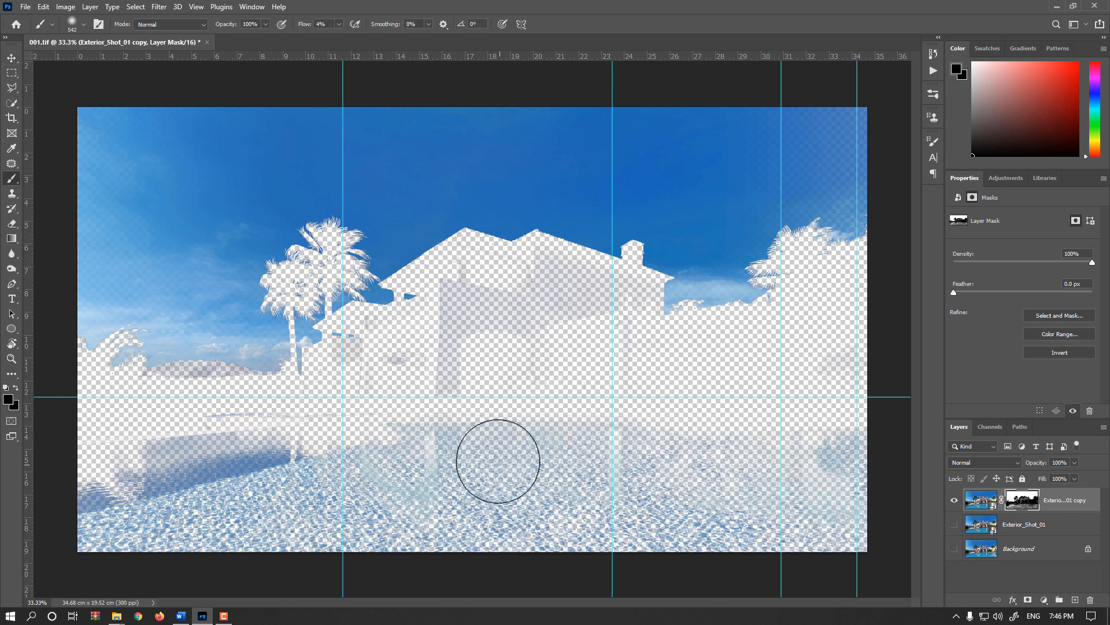
left_click_drag(489, 452, 503, 453)
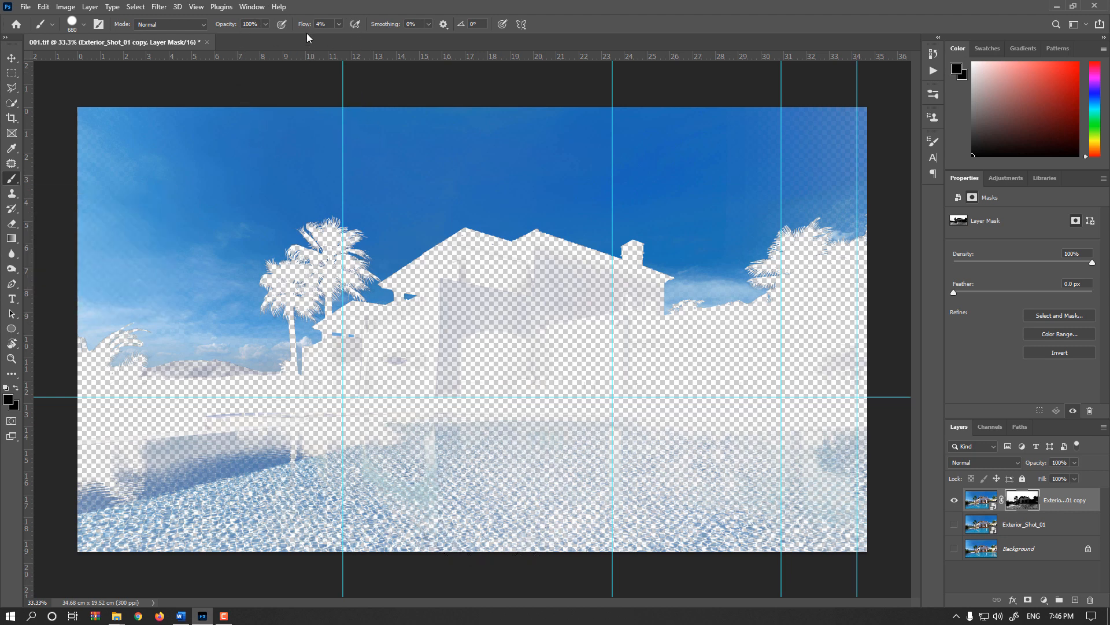
left_click_drag(300, 26, 443, 25)
mouse_move(601, 488)
left_mouse_down()
mouse_move(611, 467)
mouse_move(405, 467)
mouse_move(271, 486)
mouse_move(235, 475)
mouse_move(131, 506)
left_mouse_up()
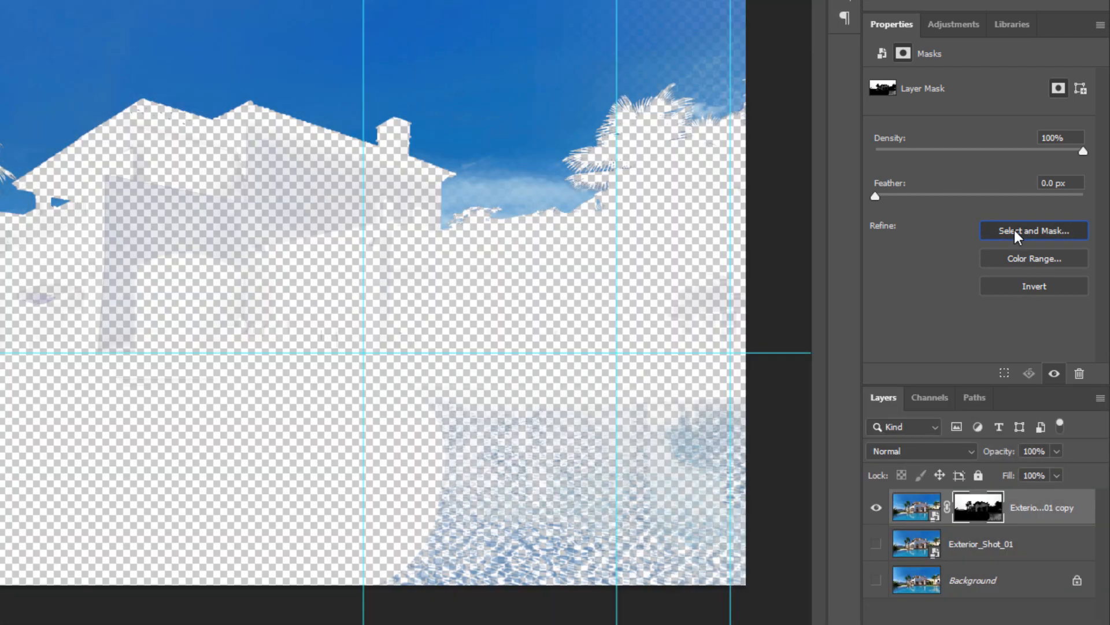
Step: Open the layer mask in Select and Mask and set its view mode to Overlay
left_click(1014, 230)
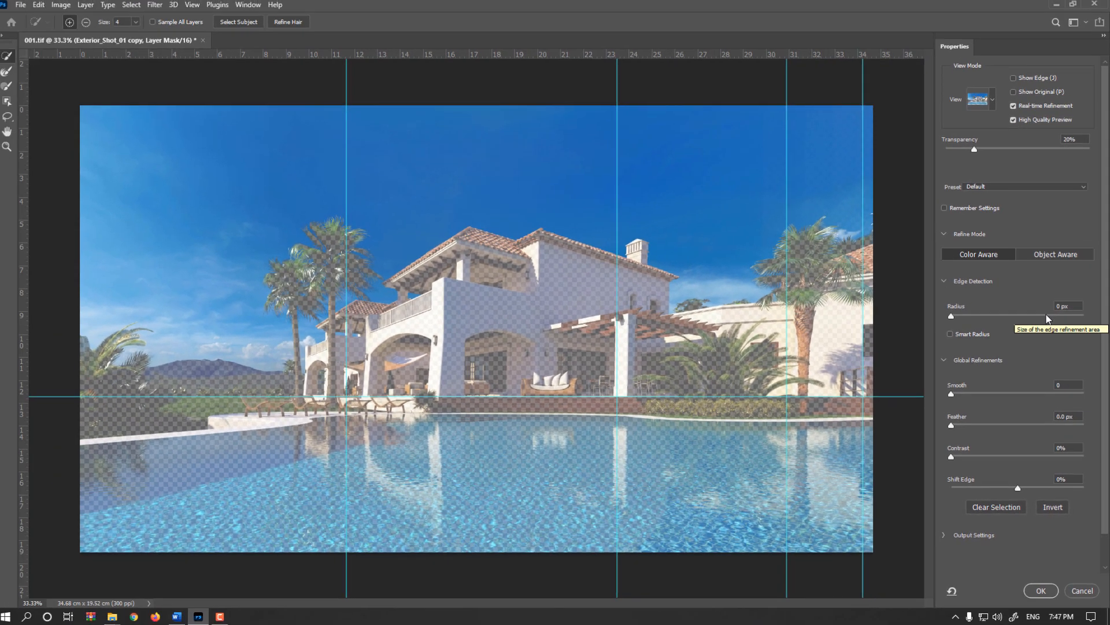
left_click(993, 100)
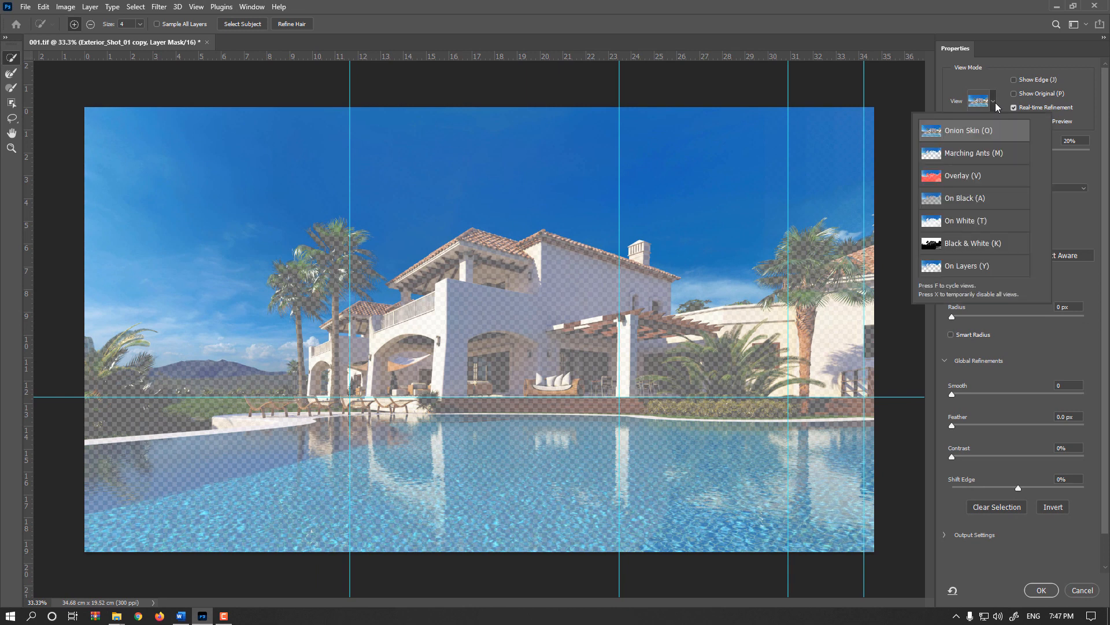
left_click(975, 179)
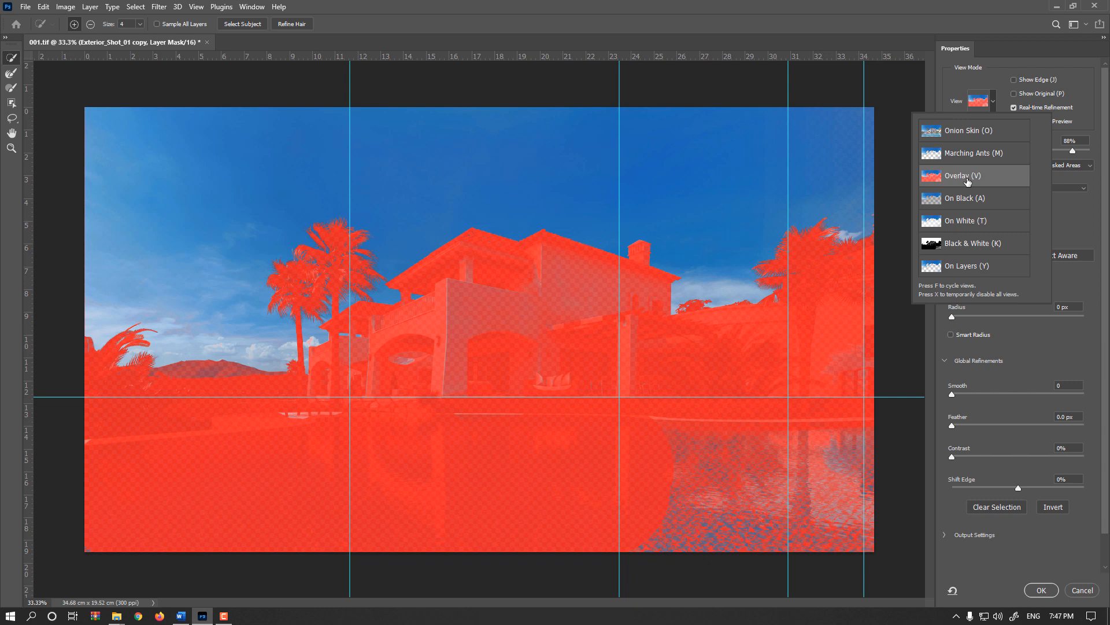
left_click(214, 87)
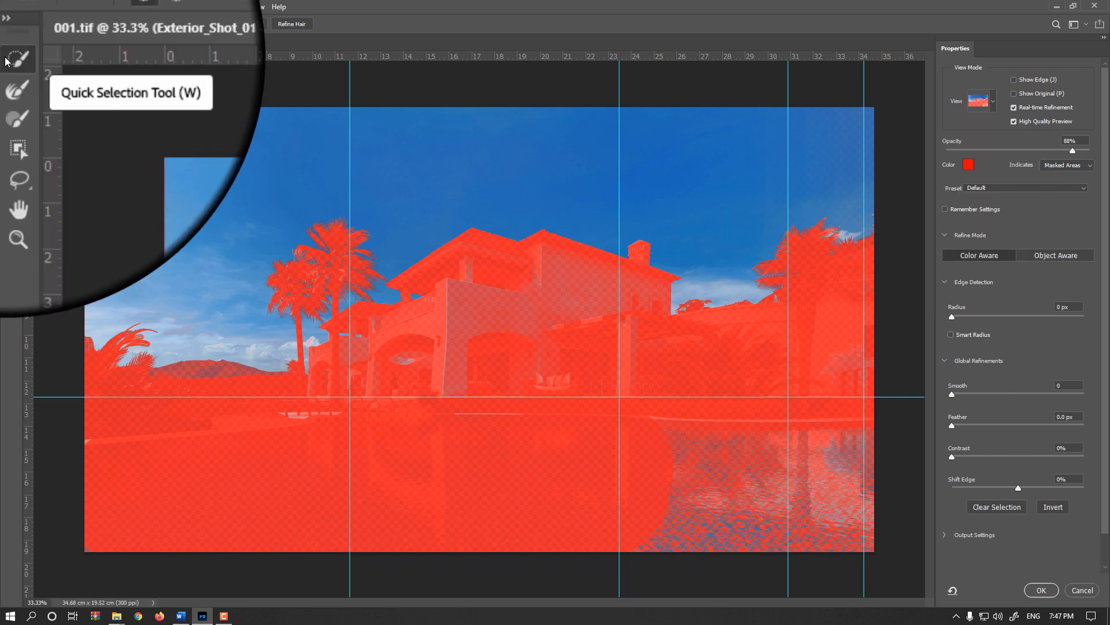
Step: With a Quick Selection brush of size 238, subtract the pool and villa from the selection and add the sky around the palm fronds
left_click_drag(464, 431, 486, 431)
mouse_move(698, 480)
left_mouse_down()
mouse_move(686, 491)
mouse_move(550, 497)
left_mouse_up()
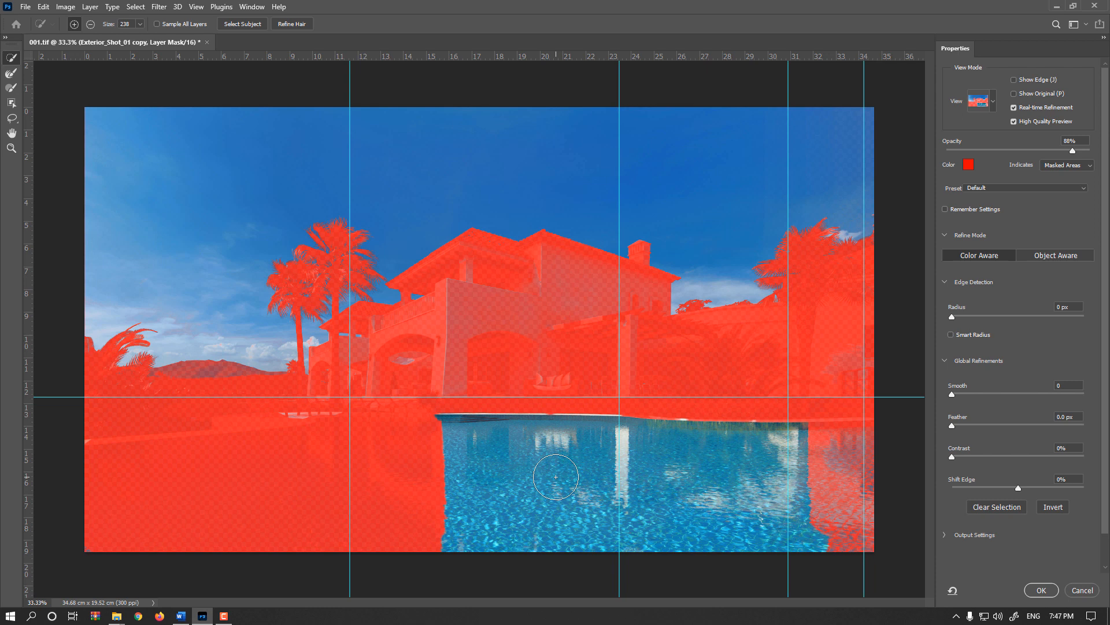
key("ctrl+z")
key("alt")
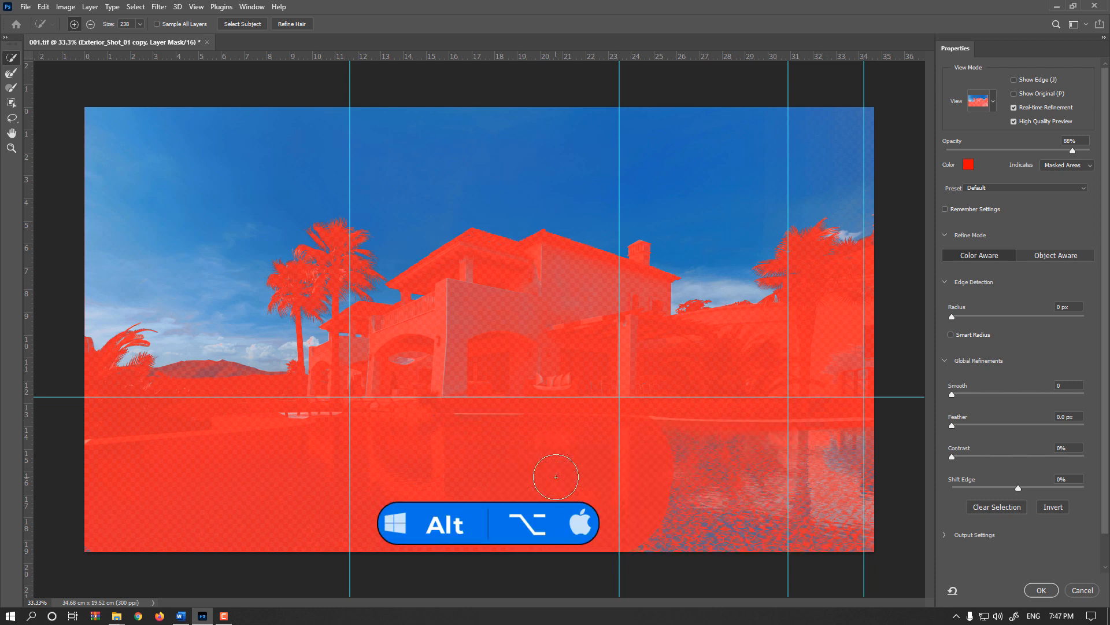
mouse_move(555, 476)
left_mouse_down()
mouse_move(812, 480)
mouse_move(847, 465)
mouse_move(849, 374)
mouse_move(821, 366)
mouse_move(747, 402)
mouse_move(645, 396)
mouse_move(556, 313)
mouse_move(397, 363)
mouse_move(368, 404)
mouse_move(298, 432)
mouse_move(232, 421)
mouse_move(209, 398)
left_mouse_up()
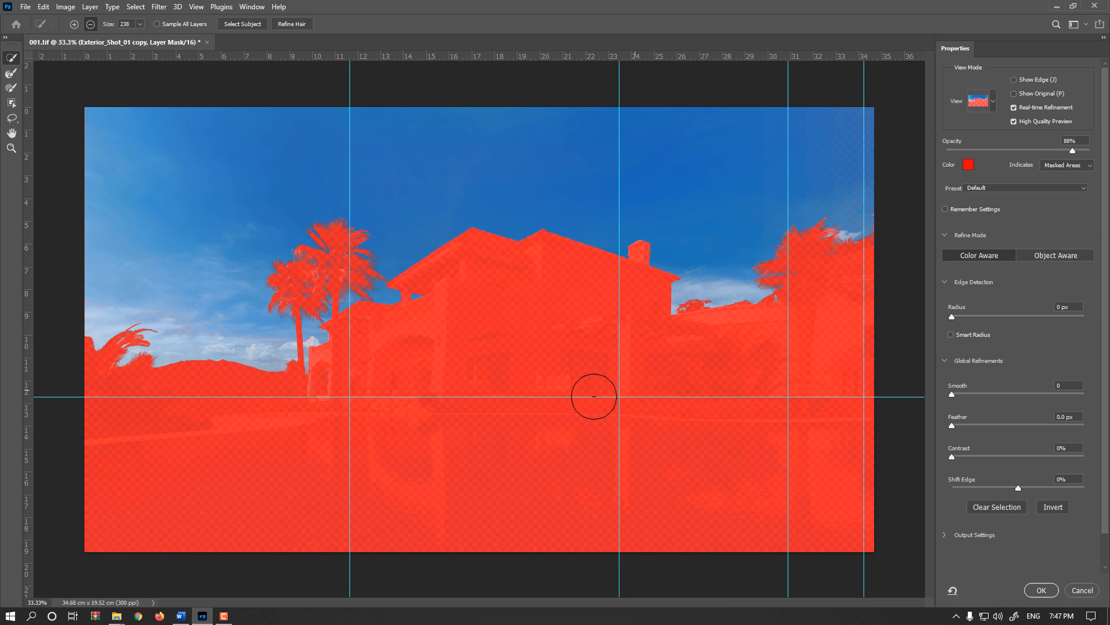
key("alt")
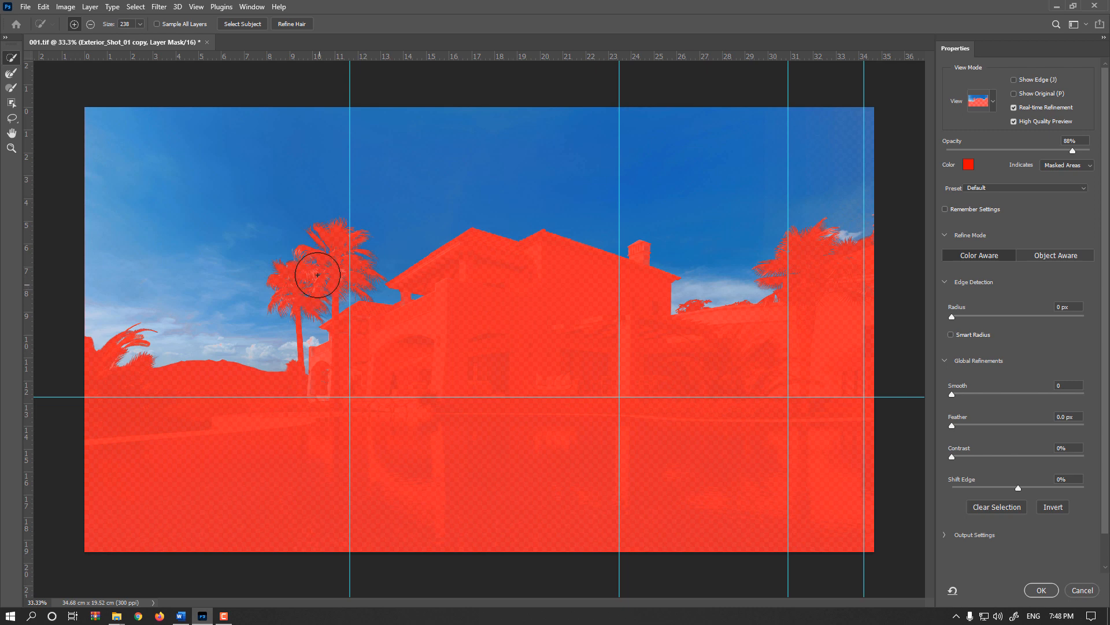
left_click_drag(201, 260, 186, 298)
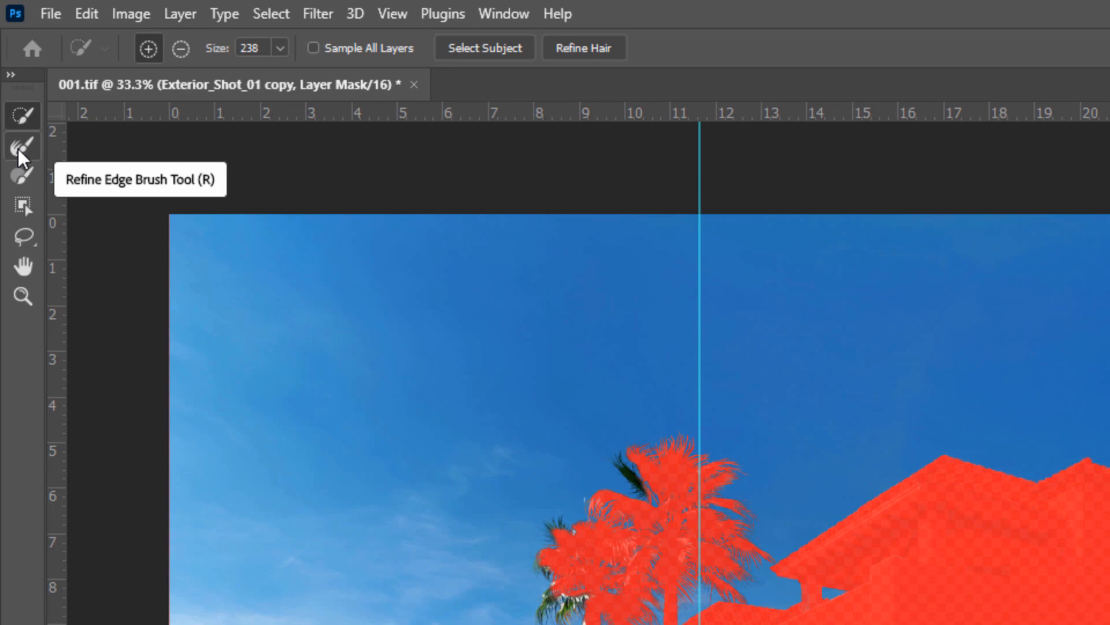
Step: Refine the fronds of the tall palms and the small palm at the image's left edge with a 93 px Refine Edge Brush
left_click(19, 148)
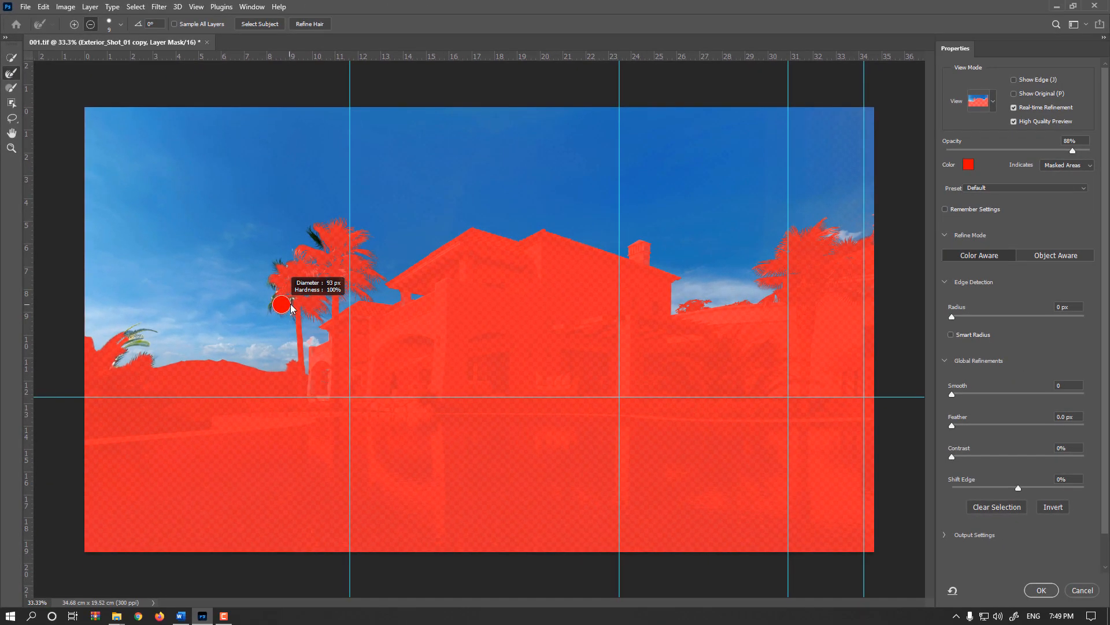
left_click_drag(291, 304, 290, 308)
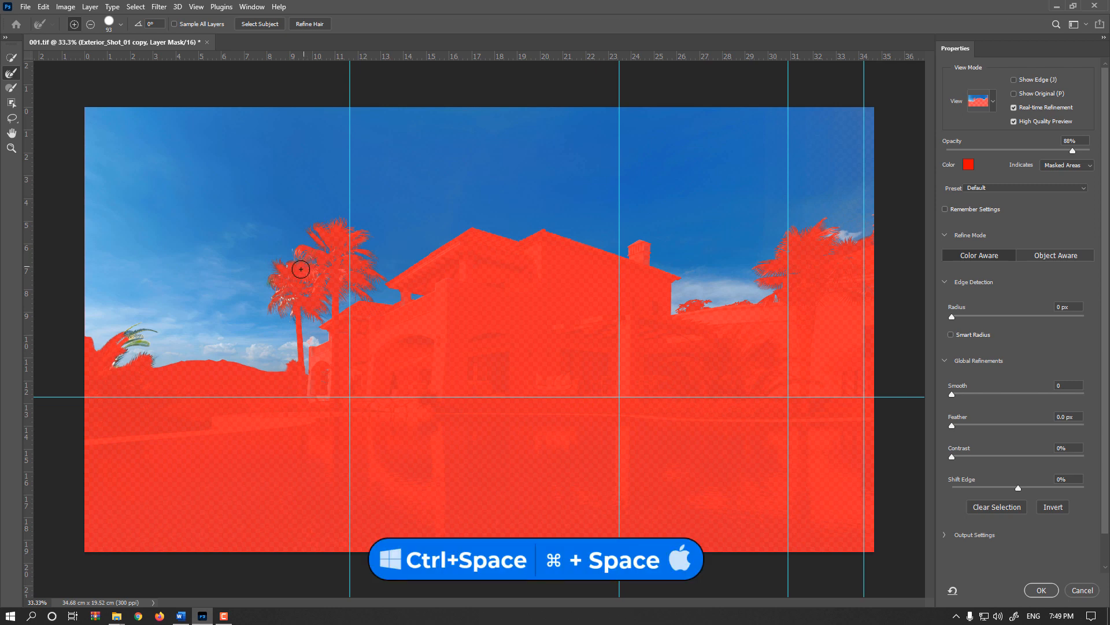
mouse_move(135, 339)
left_mouse_down()
mouse_move(200, 307)
mouse_move(243, 311)
mouse_move(389, 254)
mouse_move(400, 273)
mouse_move(340, 280)
mouse_move(302, 304)
mouse_move(277, 368)
mouse_move(410, 356)
mouse_move(432, 332)
mouse_move(421, 289)
mouse_move(358, 228)
mouse_move(392, 219)
mouse_move(304, 258)
mouse_move(285, 318)
mouse_move(354, 363)
mouse_move(426, 326)
mouse_move(393, 336)
mouse_move(380, 354)
mouse_move(418, 261)
mouse_move(421, 212)
mouse_move(468, 223)
mouse_move(392, 199)
mouse_move(396, 184)
mouse_move(282, 269)
mouse_move(358, 255)
left_mouse_up()
key("alt")
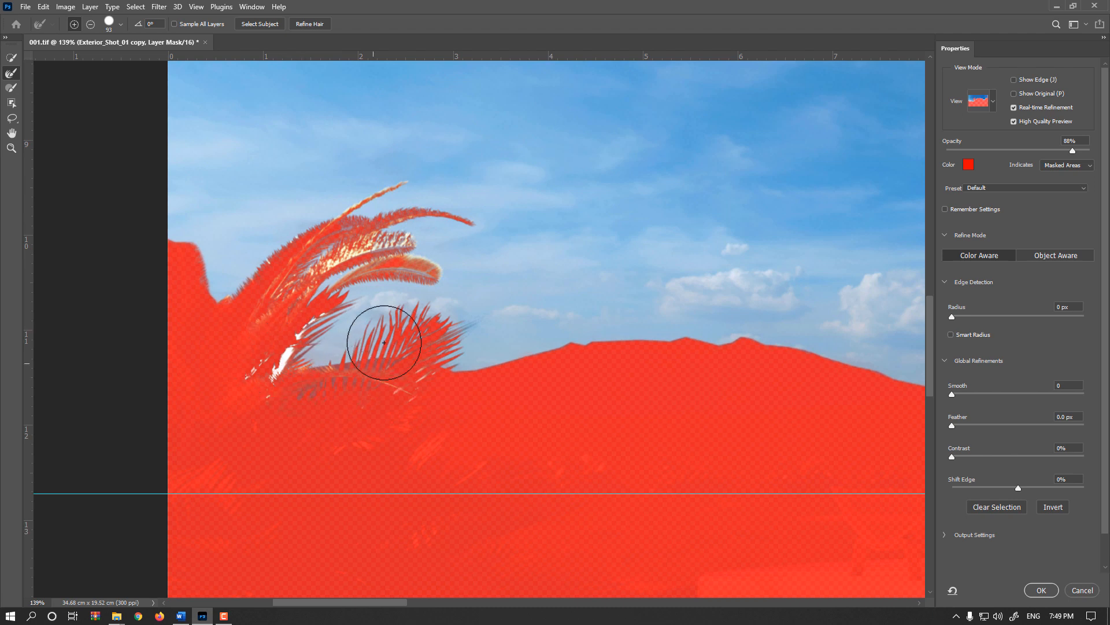
Step: Refine the remaining frond edges of the two tall palms beside the villa with the Refine Edge Brush
key("space")
left_click_drag(729, 225, 315, 385)
left_click_drag(686, 280, 483, 326)
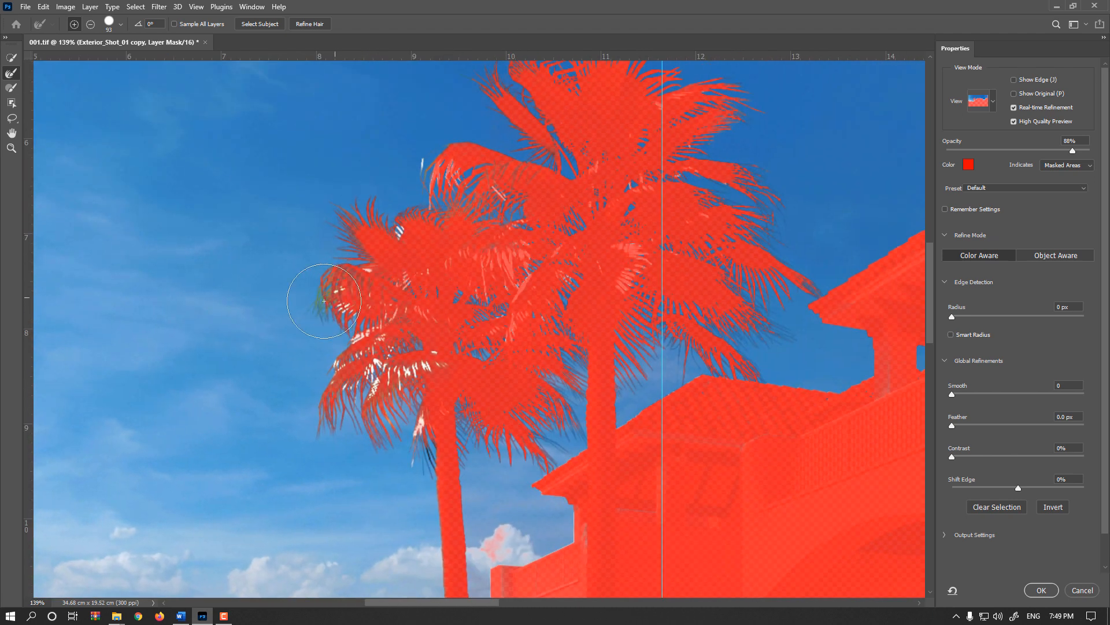
key("space")
left_click_drag(486, 229, 434, 331)
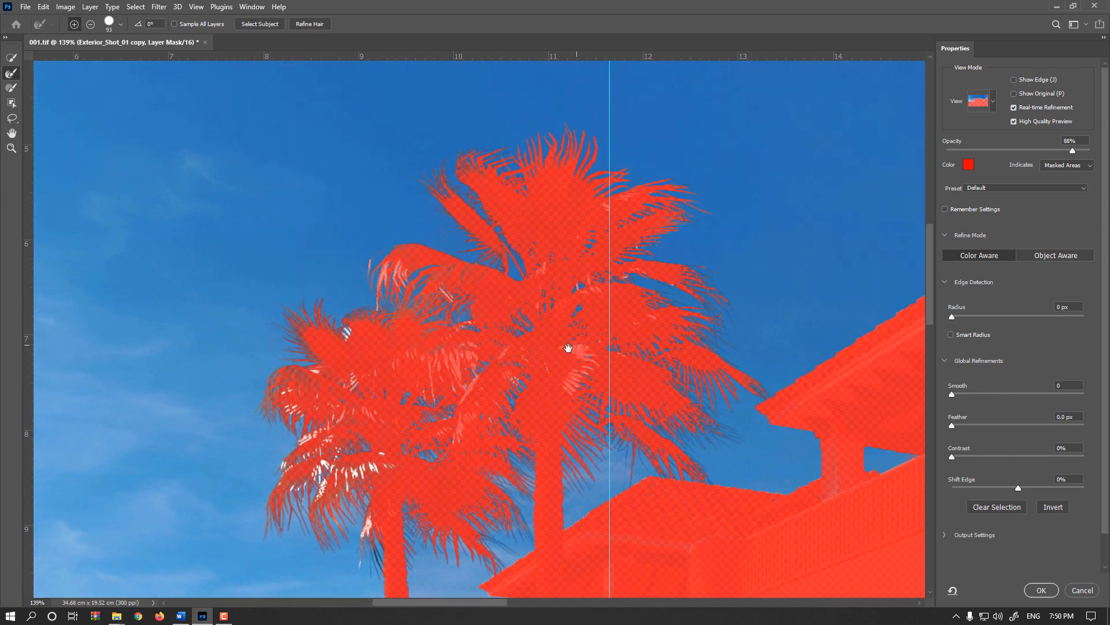
key("space")
left_click_drag(570, 347, 531, 212)
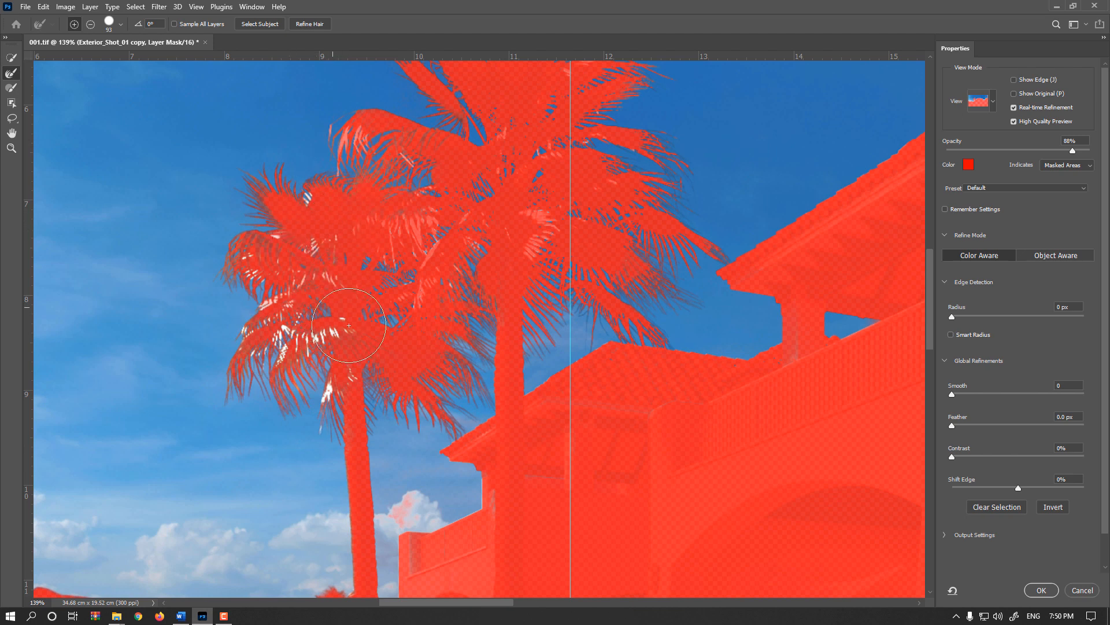
key("ctrl+0")
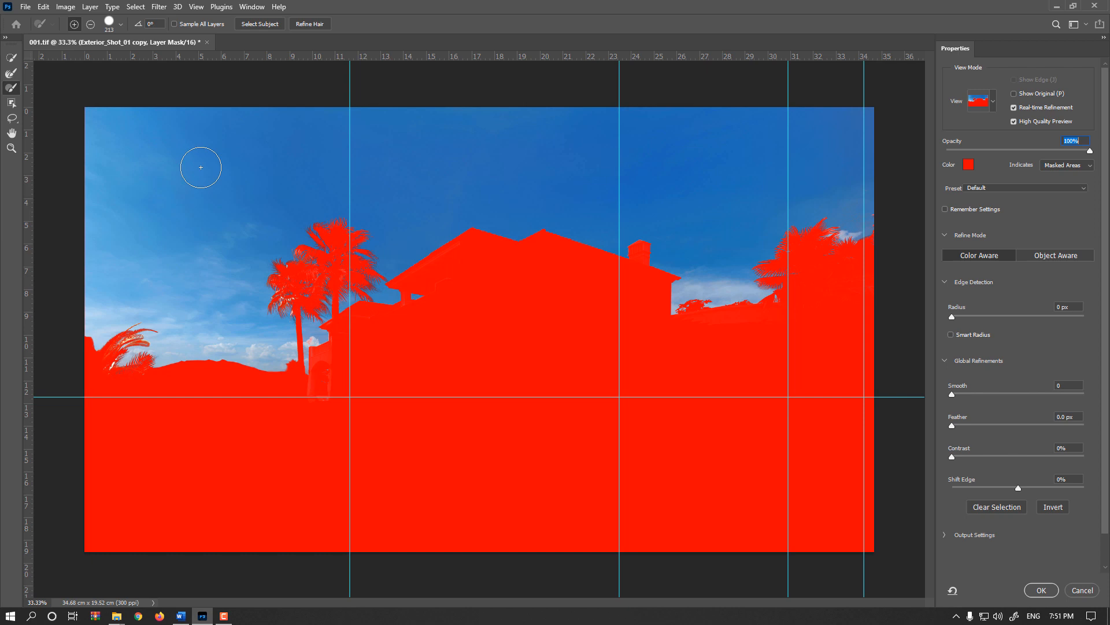
Step: Paint a stroke across the villa into the selection with the Brush tool and subtract it again
mouse_move(244, 356)
left_mouse_down()
mouse_move(277, 426)
mouse_move(346, 475)
mouse_move(437, 460)
mouse_move(541, 371)
mouse_move(582, 391)
left_mouse_up()
key("alt")
mouse_move(583, 266)
left_mouse_down()
mouse_move(580, 228)
mouse_move(537, 172)
mouse_move(449, 191)
mouse_move(307, 181)
mouse_move(238, 292)
mouse_move(296, 426)
left_mouse_up()
Step: Try adding the villa's facade to the selection with the Quick Selection tool and with the Brush tool, undoing each stroke
left_click(10, 59)
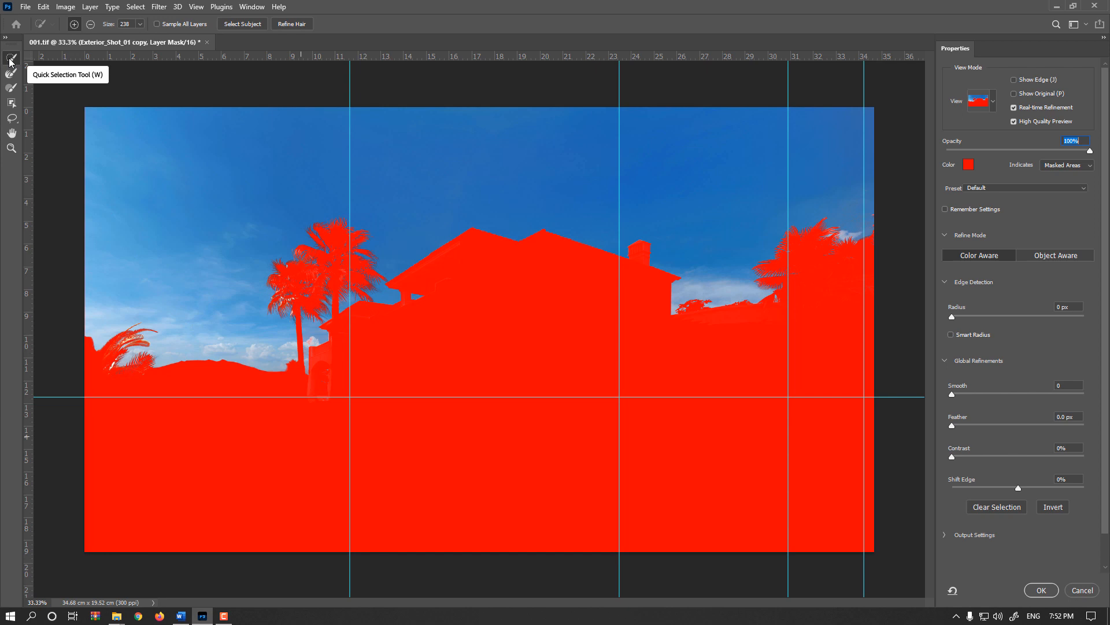
left_click_drag(472, 318, 491, 341)
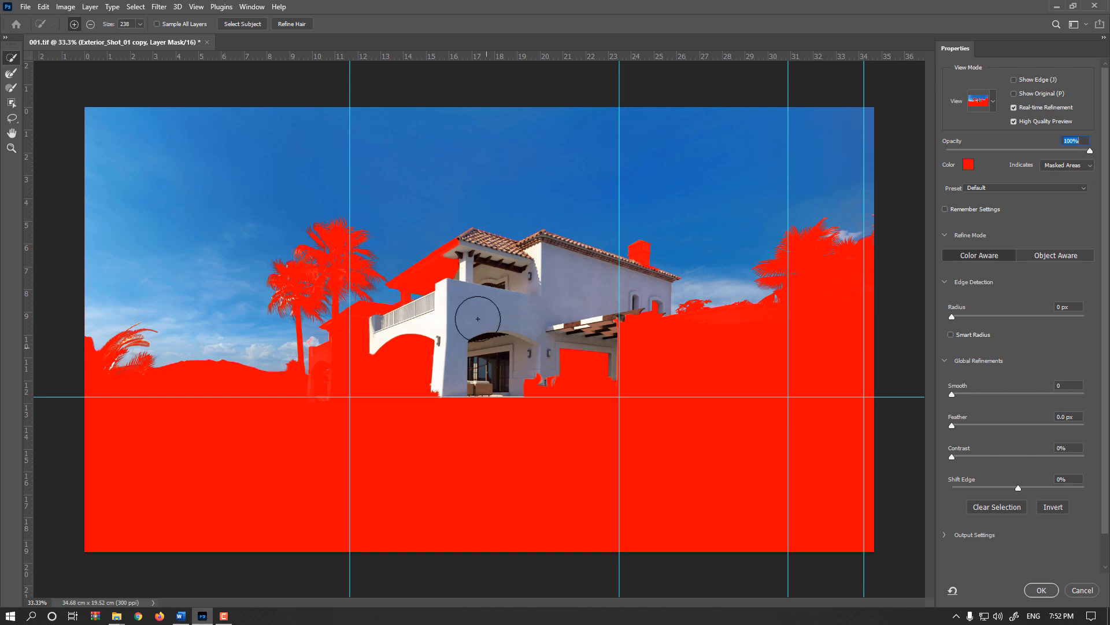
key("ctrl+z")
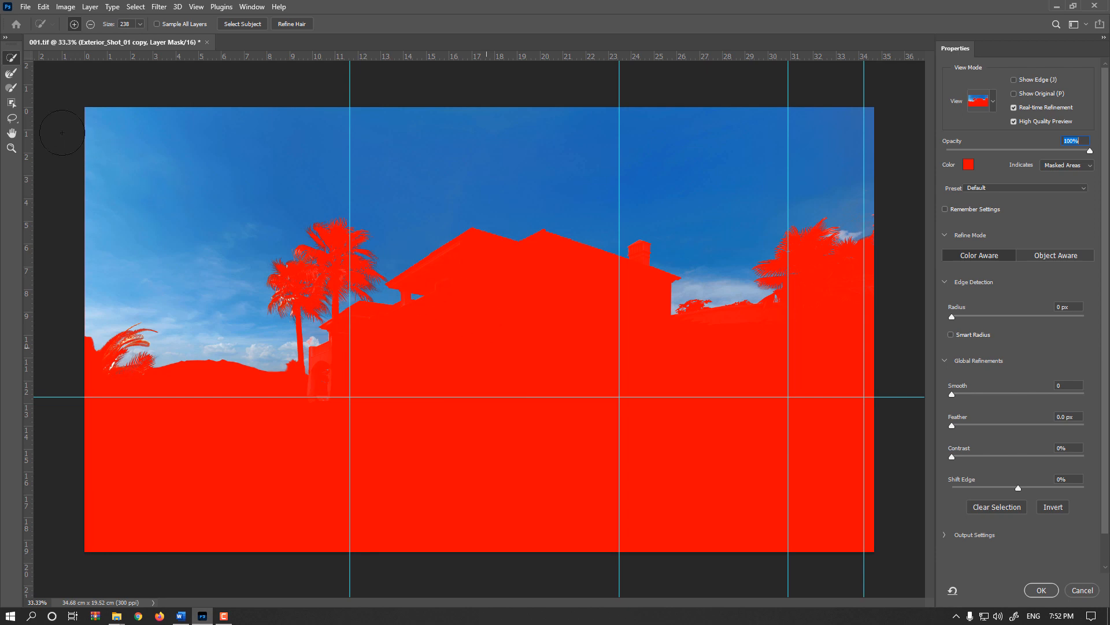
left_click(20, 92)
left_click_drag(502, 237, 585, 433)
key("ctrl+z")
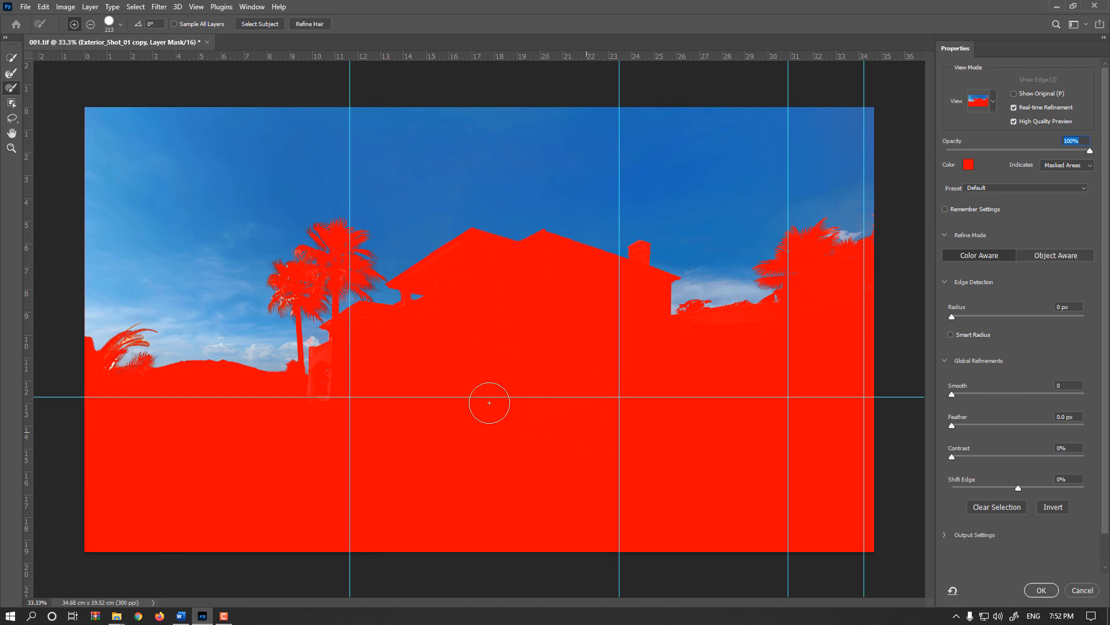
Step: Brush the cloud above the villa's left wing into the selection and subtract the leftover patches in the wing's archway
left_click_drag(309, 341, 388, 341)
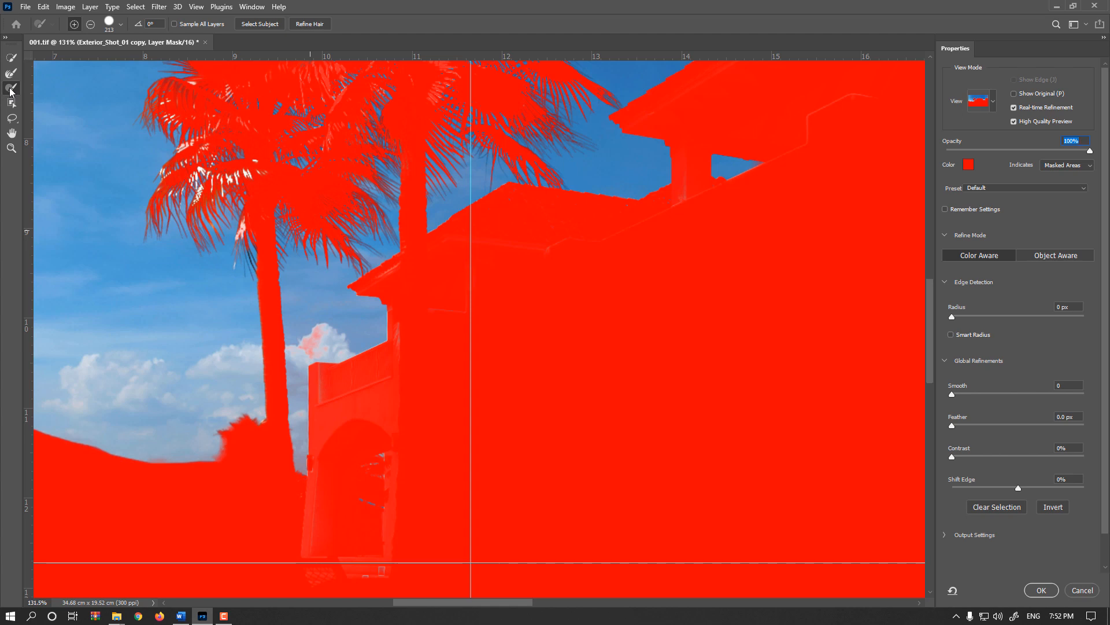
mouse_move(349, 318)
left_mouse_down()
mouse_move(290, 334)
mouse_move(316, 332)
mouse_move(273, 353)
mouse_move(402, 302)
mouse_move(463, 244)
left_mouse_up()
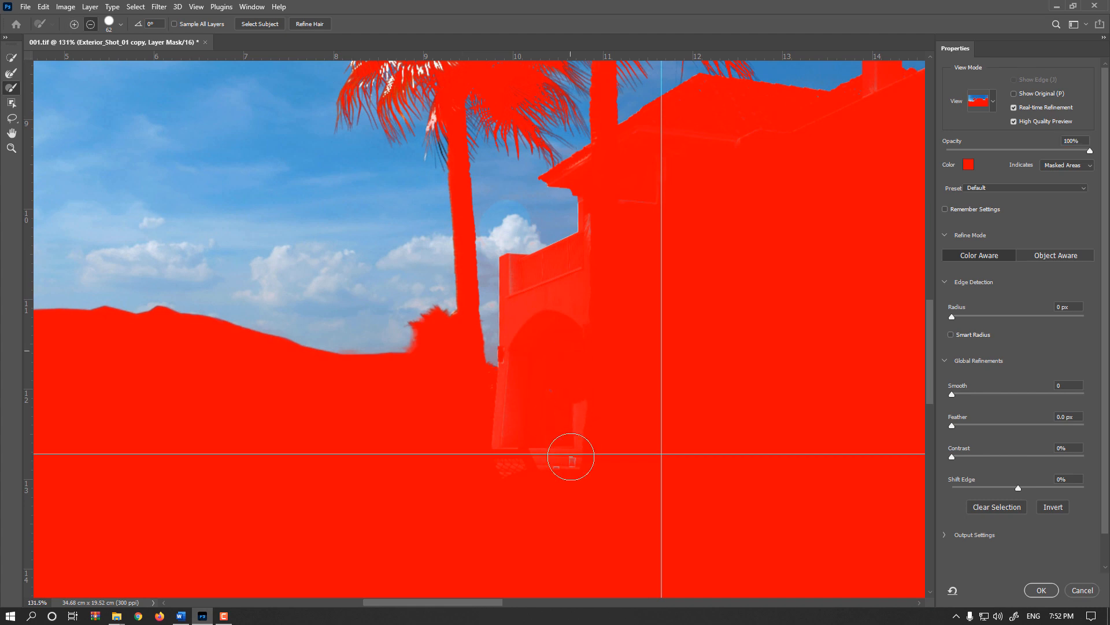
left_click_drag(446, 431, 790, 278)
Step: Subtract the bright leftover areas on the fronds of the small left-edge palm from the selection with a small, softened brush
mouse_move(295, 273)
left_mouse_down()
mouse_move(548, 360)
mouse_move(555, 376)
left_mouse_up()
mouse_move(351, 226)
left_mouse_down()
mouse_move(337, 255)
mouse_move(366, 198)
mouse_move(330, 213)
left_mouse_up()
mouse_move(474, 125)
left_mouse_down()
mouse_move(404, 146)
mouse_move(376, 181)
left_mouse_up()
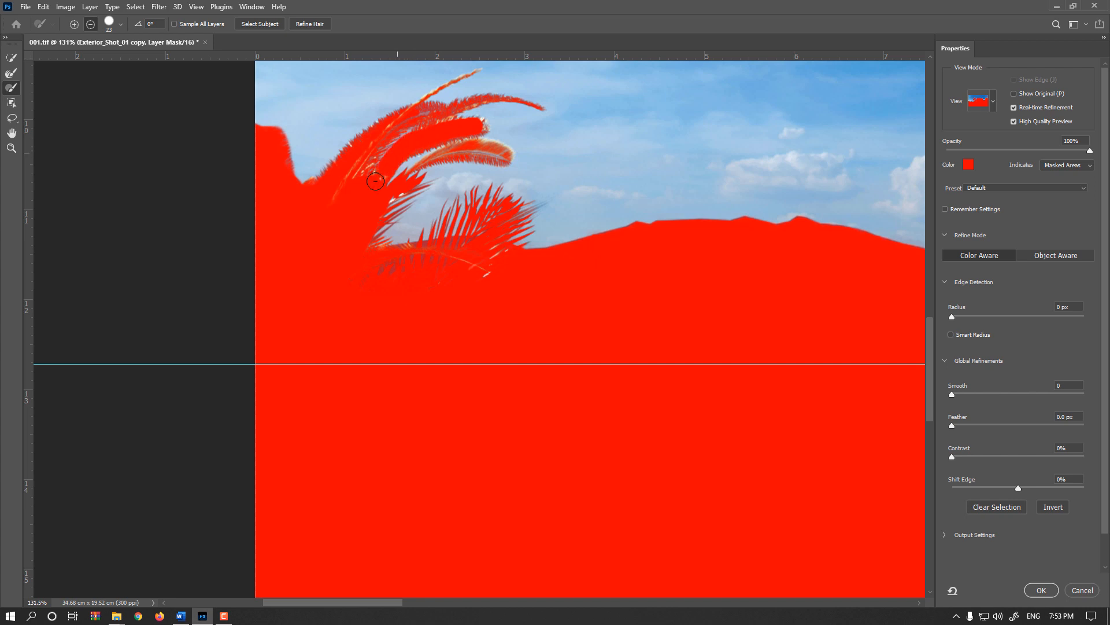
left_click_drag(505, 158, 427, 162)
key("ctrl+z")
left_click_drag(496, 158, 495, 158)
left_click_drag(503, 95, 510, 53)
mouse_move(543, 188)
left_mouse_down()
mouse_move(572, 2)
mouse_move(560, 2)
left_mouse_up()
left_click_drag(492, 155, 503, 157)
left_click_drag(504, 156, 430, 161)
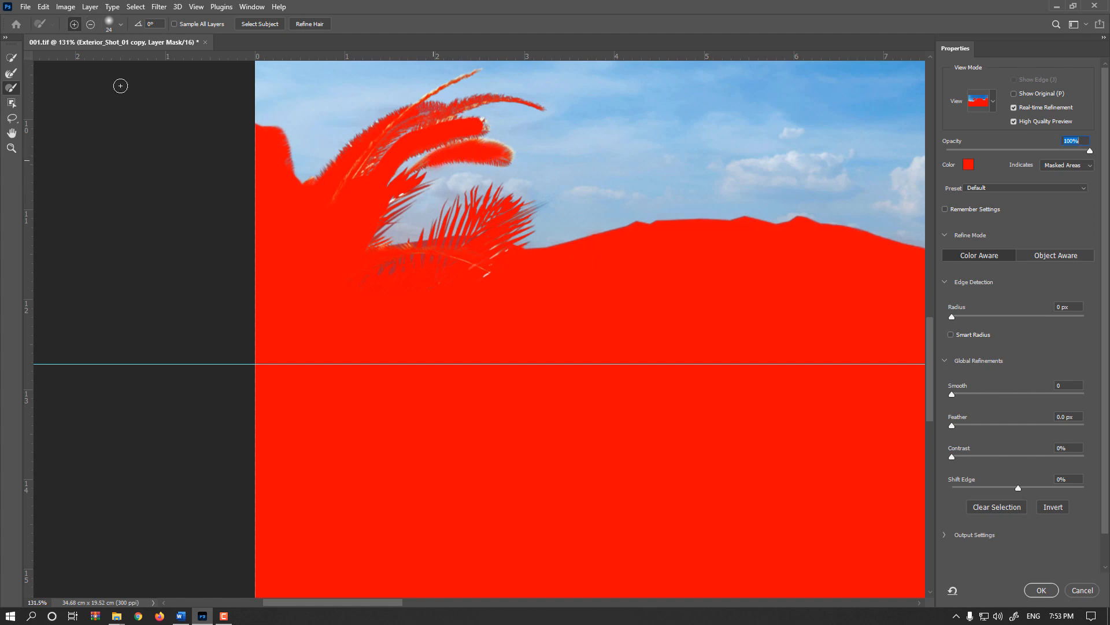
Step: Try refining the frond edges of the small left-edge palm with a Refine Edge Brush of size 106
left_click(11, 74)
mouse_move(467, 156)
left_mouse_down()
mouse_move(423, 156)
mouse_move(486, 156)
mouse_move(432, 132)
mouse_move(471, 127)
left_mouse_up()
key("ctrl+alt+z")
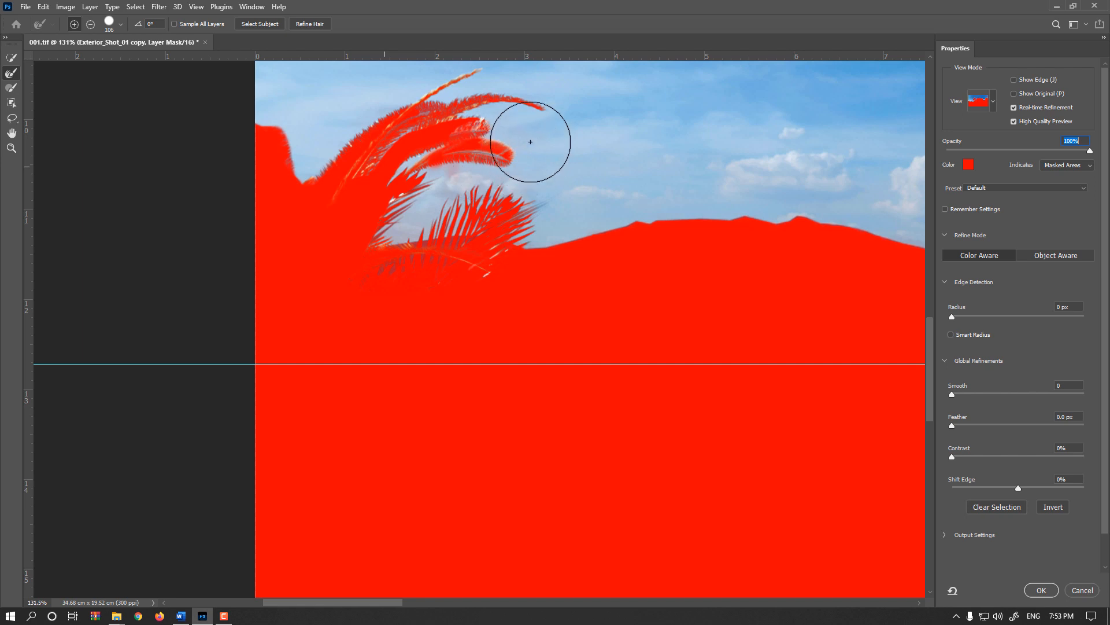
left_click_drag(504, 143, 450, 243)
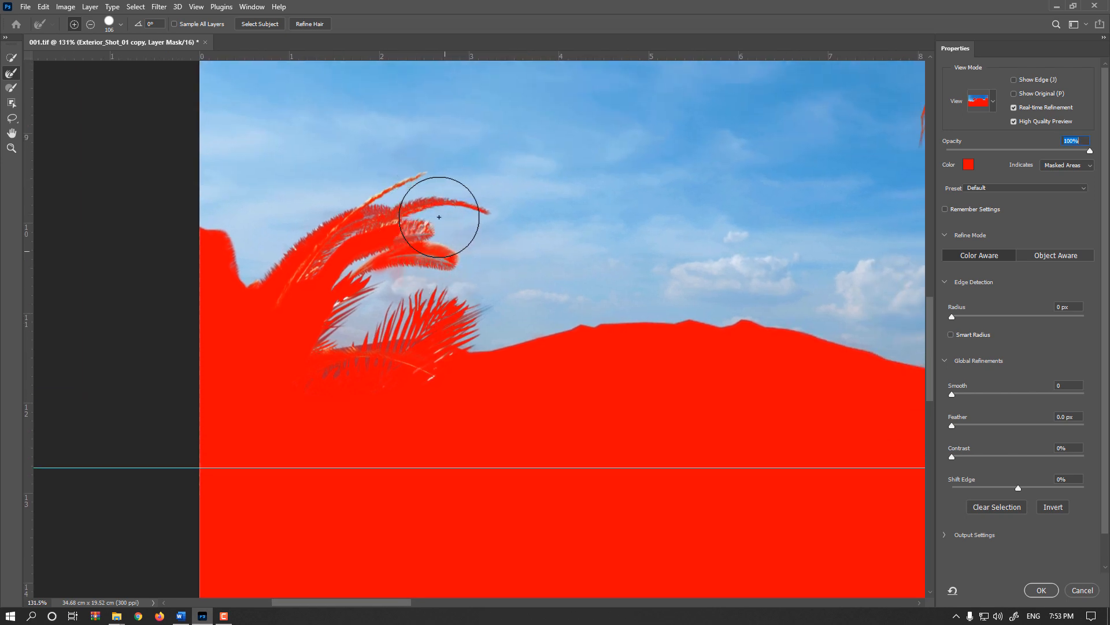
Step: Undo the last strokes on the small palm's fronds, including one more attempt with a smaller Refine Edge Brush
key("ctrl+z")
key("ctrl+z")
key("ctrl+z")
key("ctrl+z")
mouse_move(409, 284)
left_mouse_down()
mouse_move(369, 291)
mouse_move(435, 287)
left_mouse_up()
key("ctrl+z")
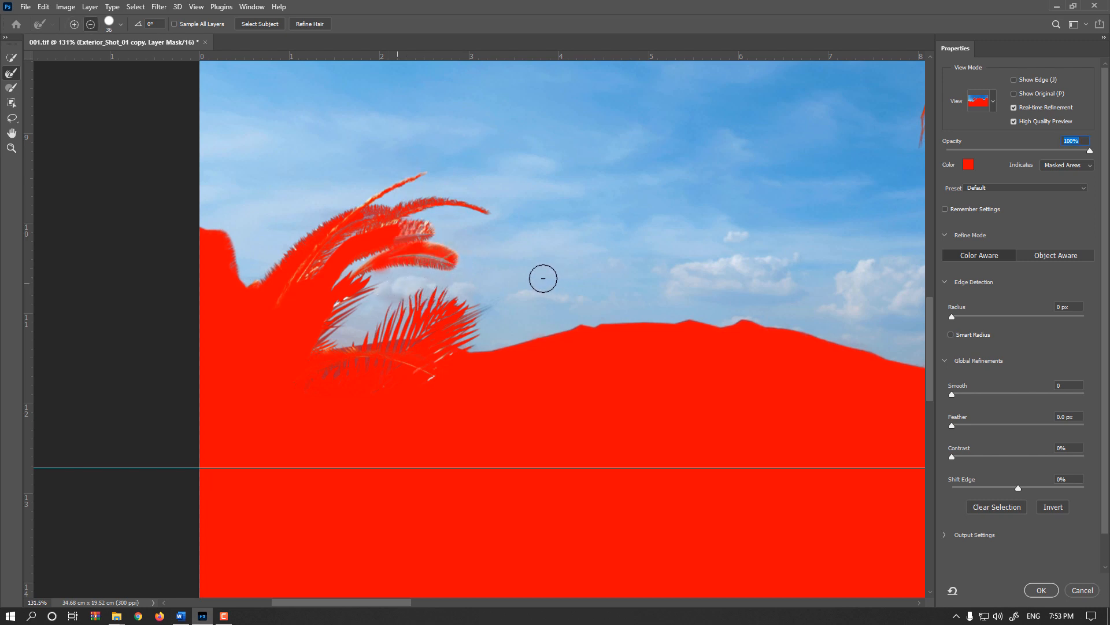
Step: Refine the mask edge with a Radius of 1 px, a Feather of 1.1 px and a Contrast of 14%
key("ctrl+0")
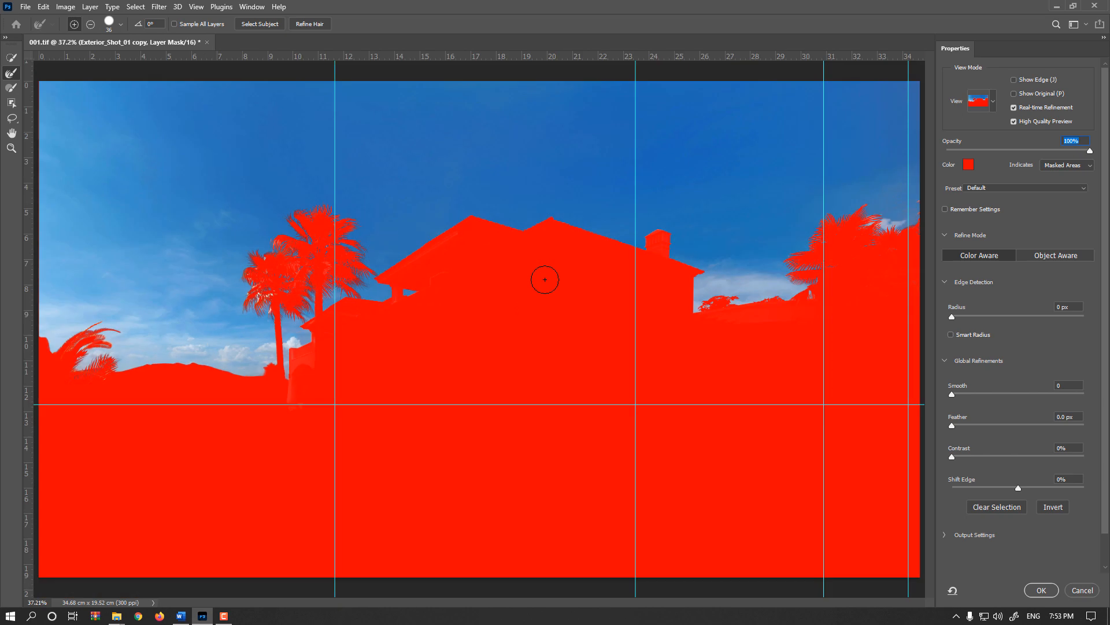
key("alt")
left_click_drag(339, 226, 390, 216)
left_click_drag(428, 263, 533, 214)
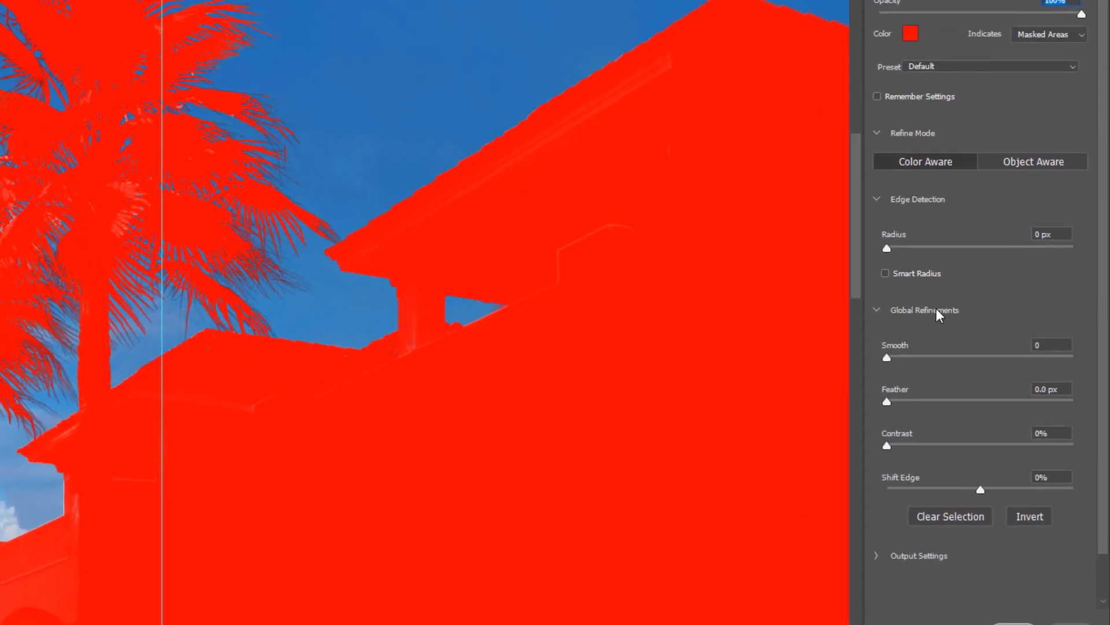
left_click_drag(895, 232, 913, 232)
left_click(880, 231)
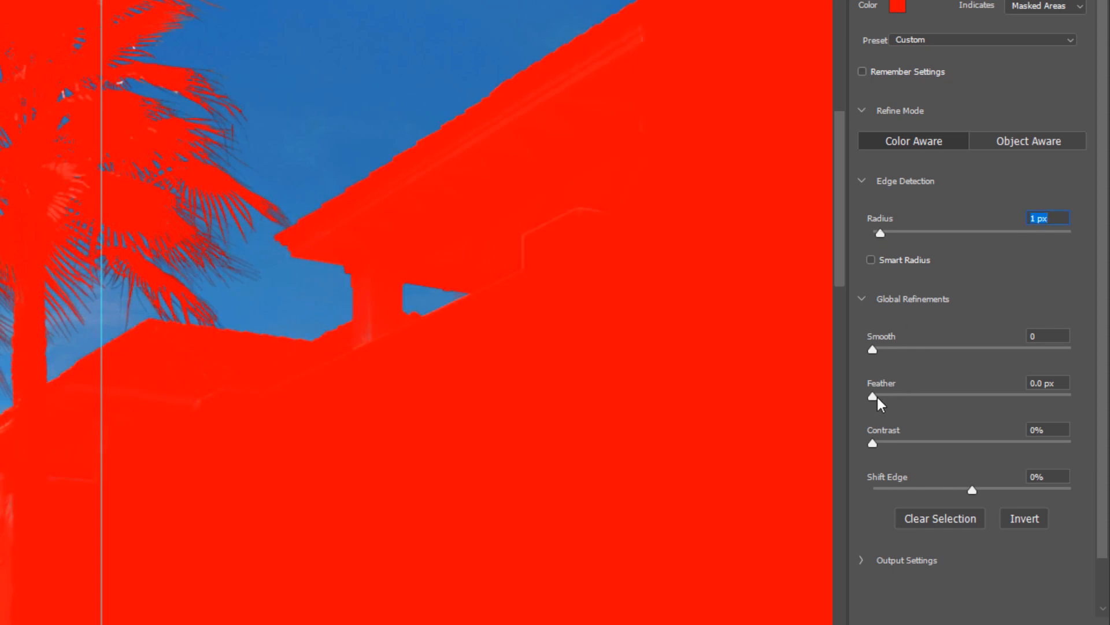
left_click_drag(894, 394, 884, 394)
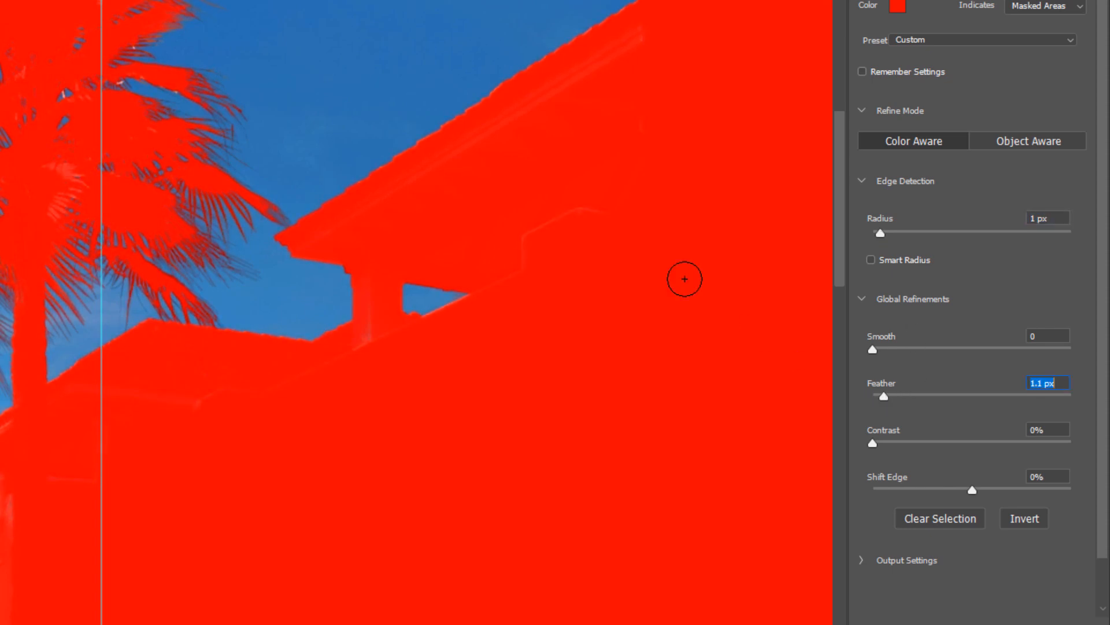
mouse_move(883, 443)
left_mouse_down()
mouse_move(919, 441)
mouse_move(901, 443)
left_mouse_up()
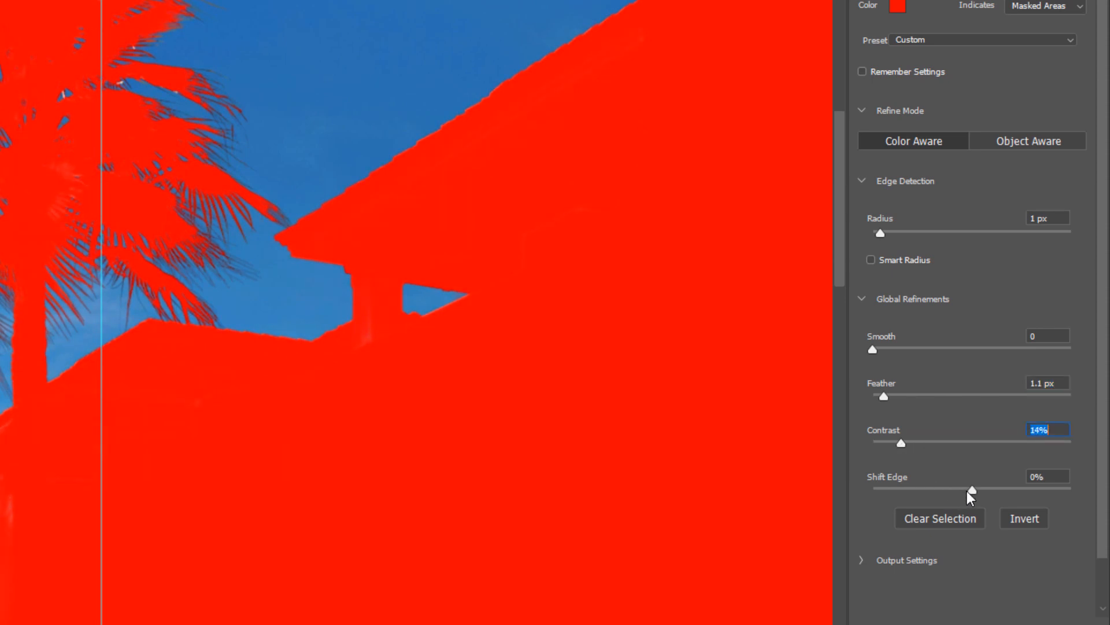
Step: Try a higher Shift Edge, return it to 0%, and apply the Select and Mask refinements to the layer mask
left_click_drag(969, 491, 1023, 485)
key("ctrl+z")
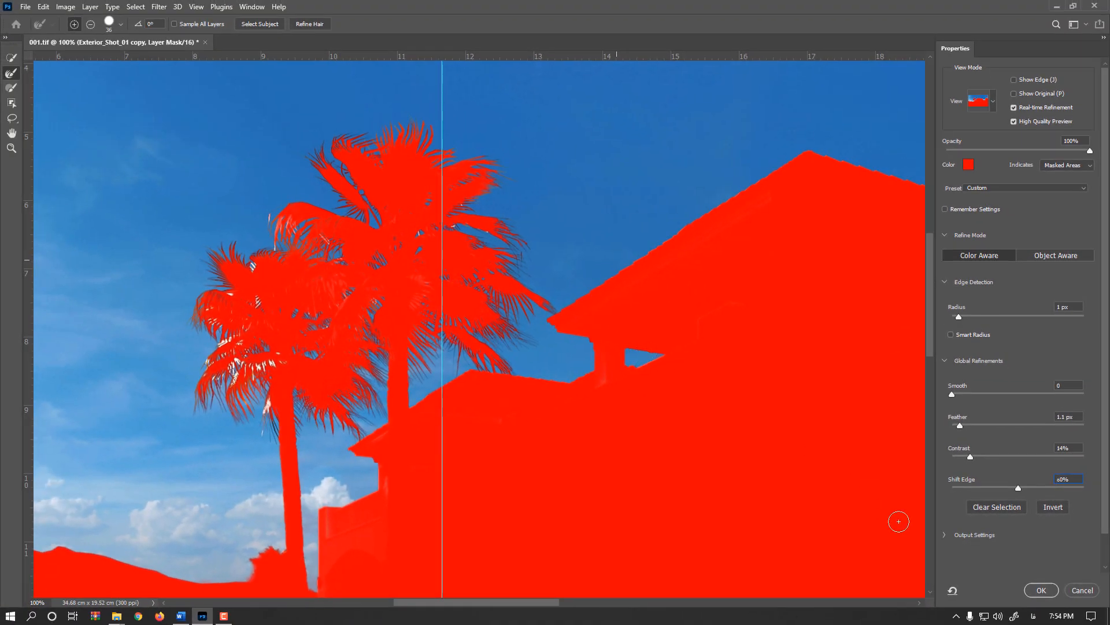
left_click(1041, 589)
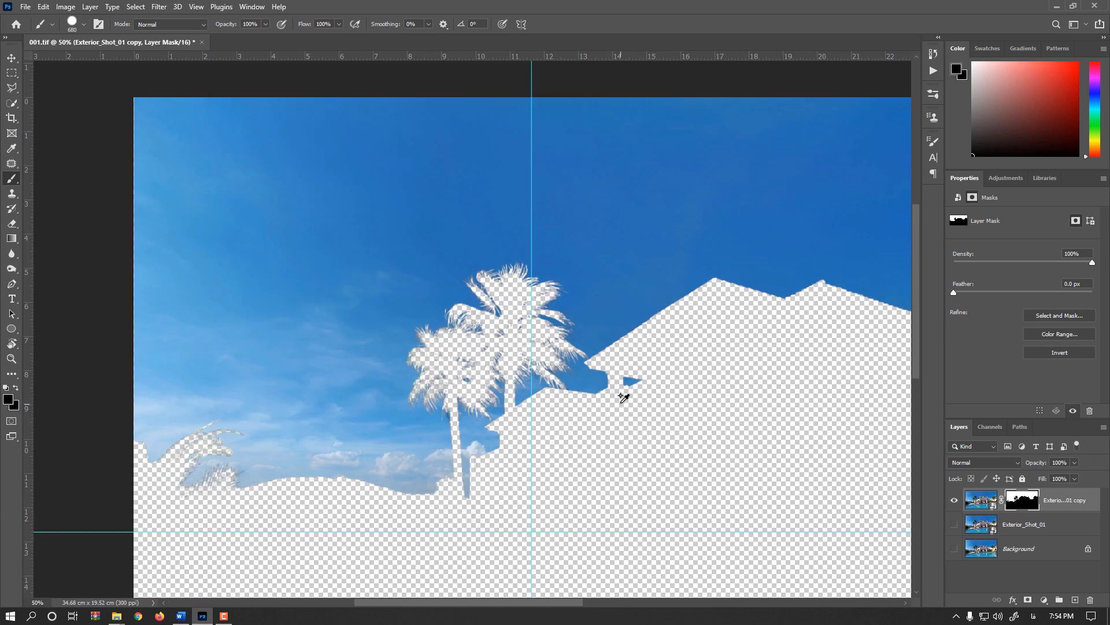
key("ctrl+minus")
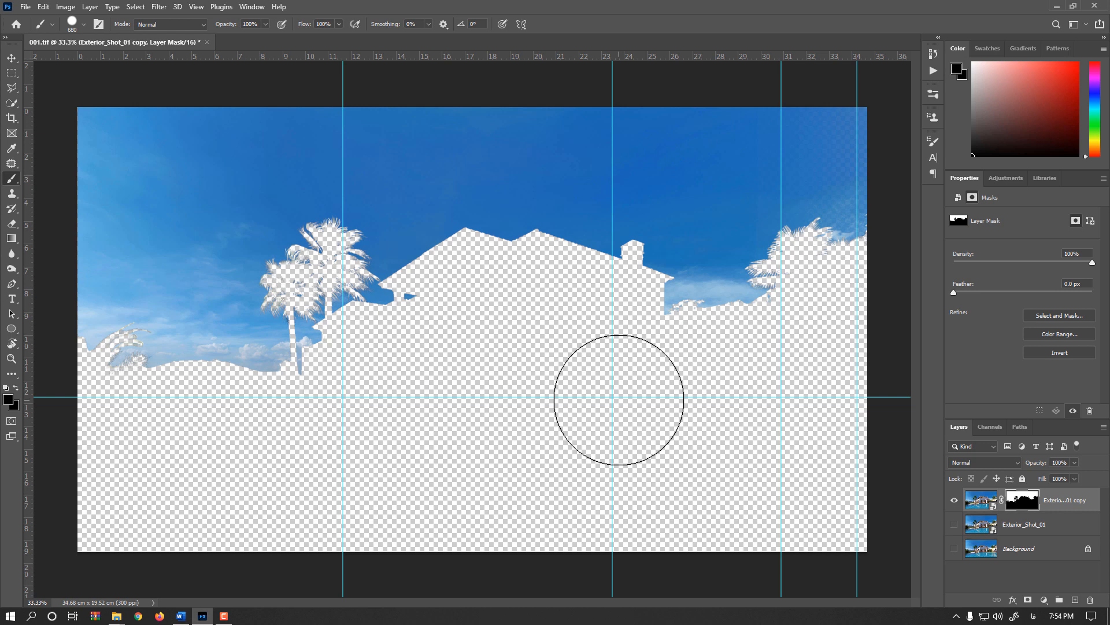
Step: Display the layer mask alone and paint white over the grayish sky in its upper-right part with a large brush
left_click(1018, 502, "alt")
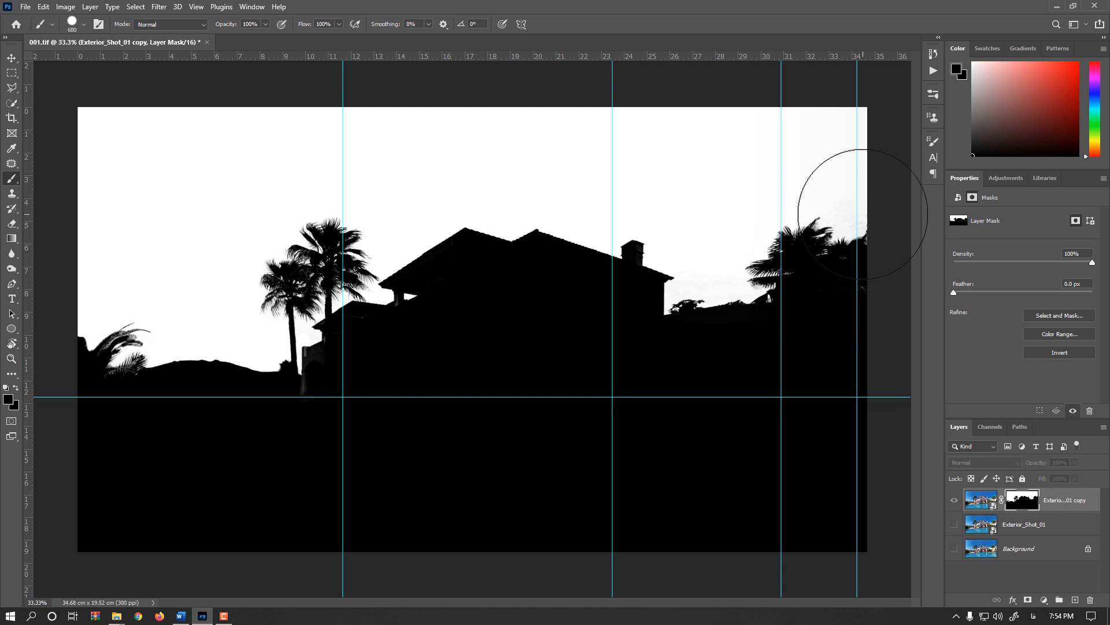
left_click_drag(455, 196, 418, 207)
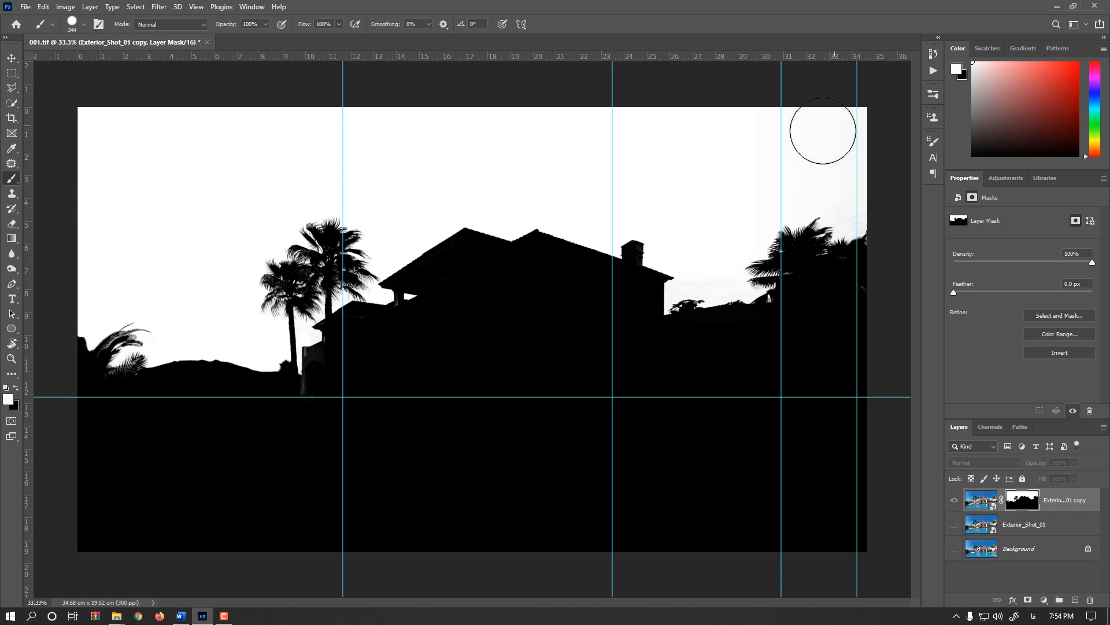
mouse_move(733, 131)
left_mouse_down()
mouse_move(810, 126)
mouse_move(800, 145)
left_mouse_up()
left_click_drag(811, 165, 829, 86)
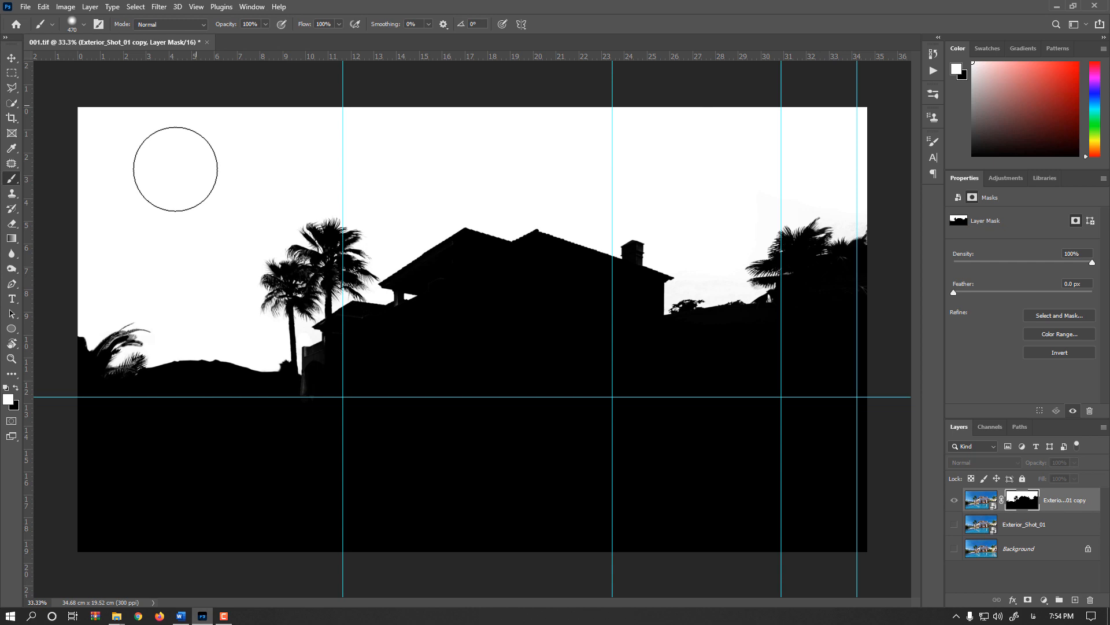
Step: Paint black in the mask over the gray leftovers on the villa's left wing with a smaller brush
left_click_drag(393, 370, 367, 373)
key("x")
scroll(319, 397, "down", 2)
scroll(378, 384, "up", 5)
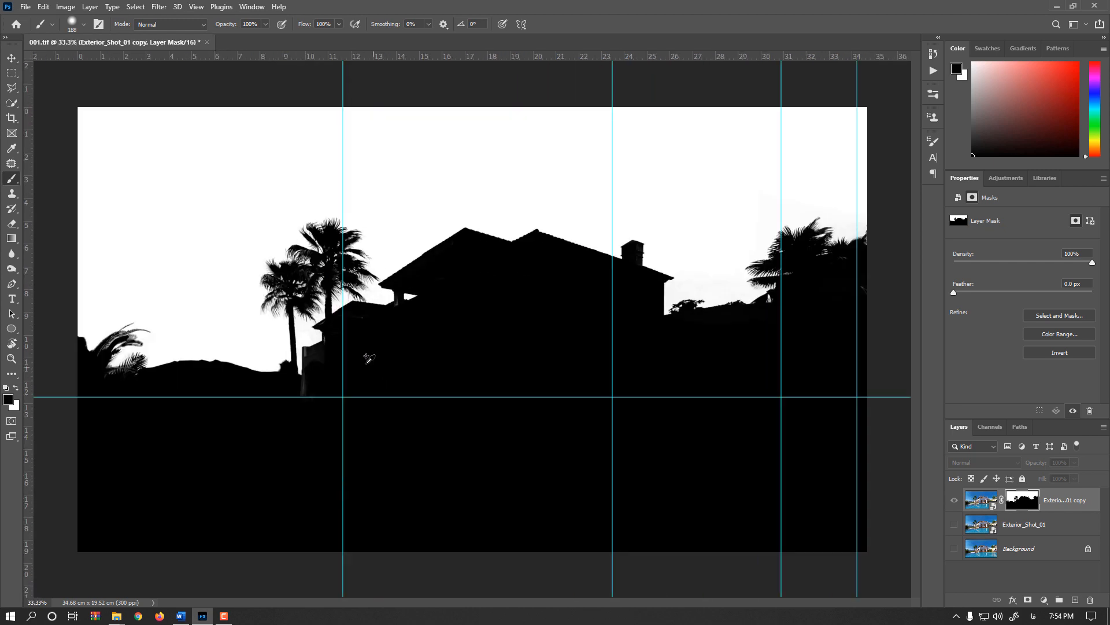
left_click_drag(509, 310, 475, 323)
mouse_move(481, 365)
left_mouse_down()
mouse_move(479, 253)
mouse_move(469, 243)
mouse_move(472, 256)
mouse_move(510, 247)
mouse_move(528, 203)
mouse_move(503, 318)
left_mouse_up()
left_click_drag(586, 265, 572, 297)
left_click_drag(675, 204, 676, 230)
left_click_drag(454, 294, 469, 294)
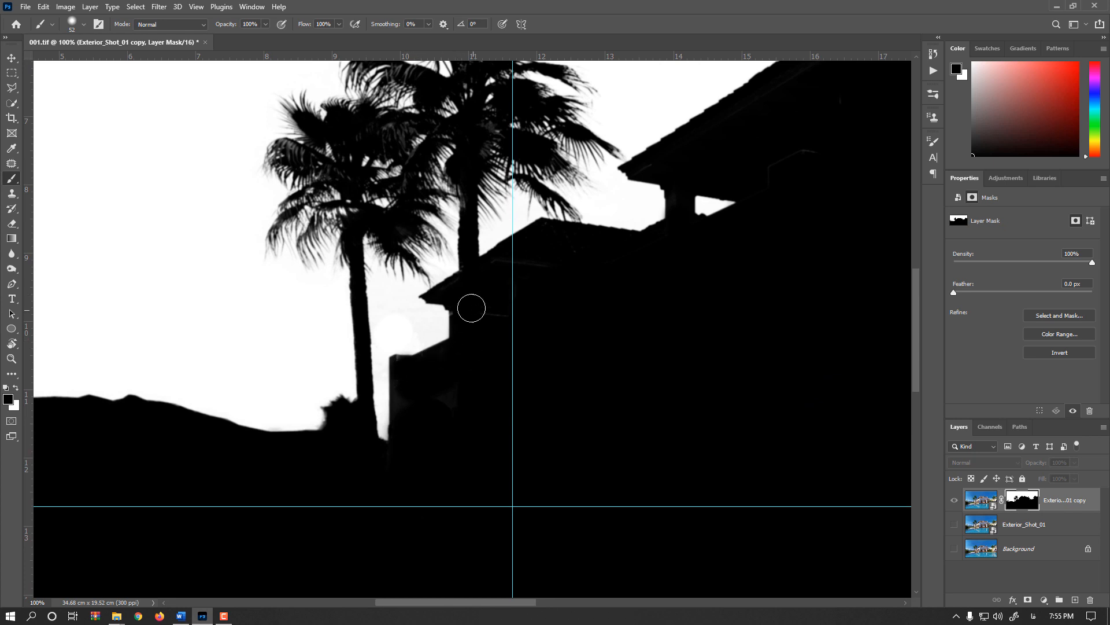
Step: Paint white in the mask over the faint gray sky patch between the palm trunk and the villa's left wing
key("x")
mouse_move(407, 308)
left_mouse_down()
mouse_move(391, 304)
mouse_move(395, 317)
left_mouse_up()
key("ctrl+0")
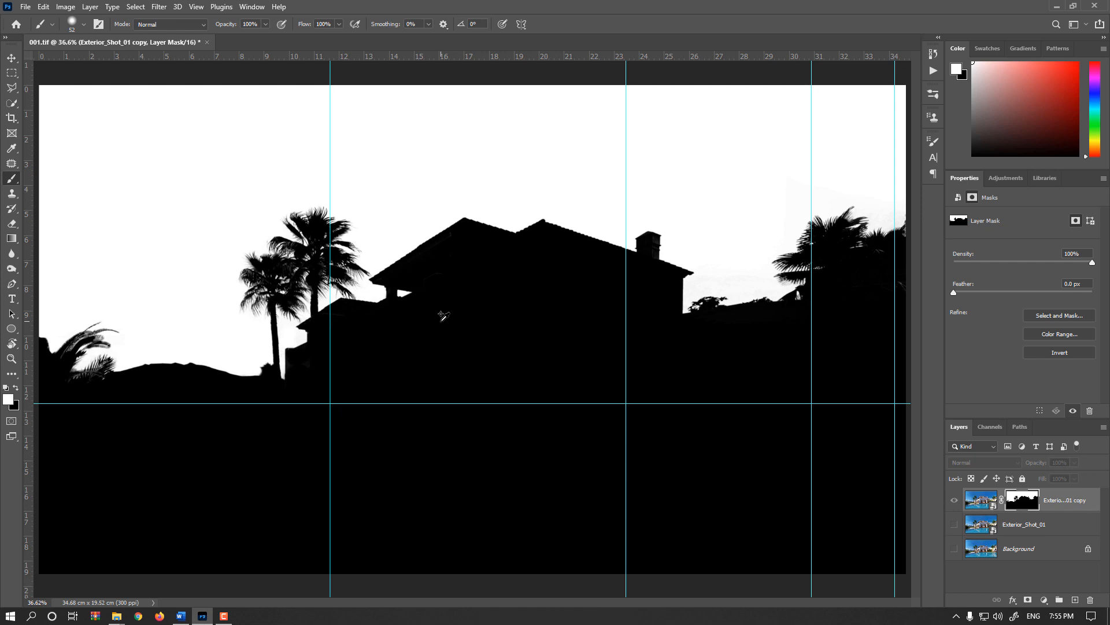
Step: Undo the paste made into the layer mask and paste the copied cloudy sky as a new layer above the masked villa copy
key("z")
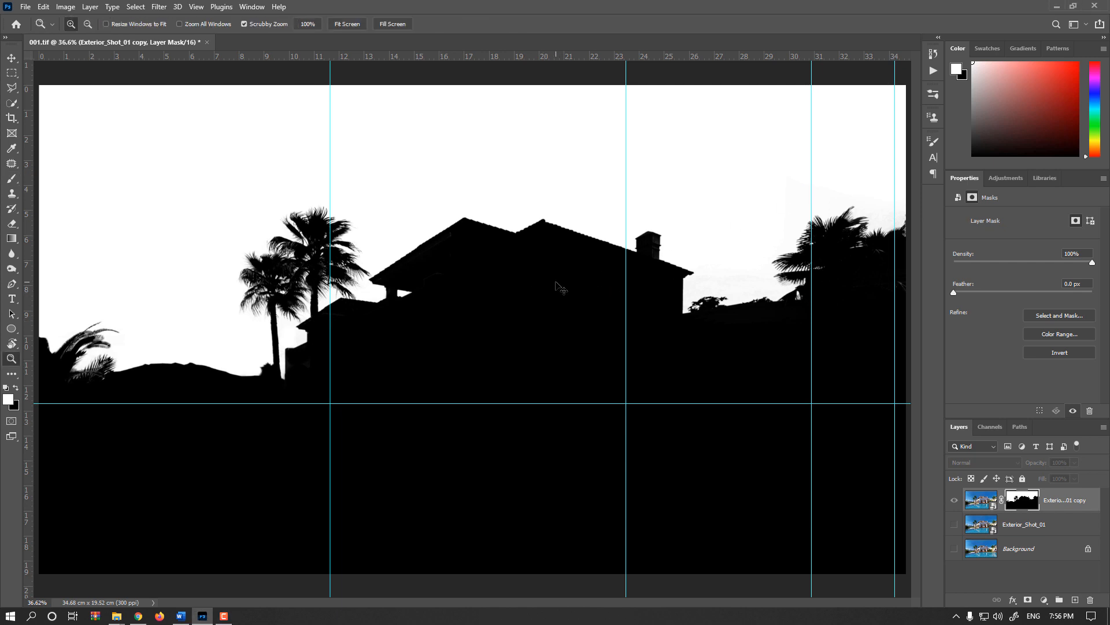
key("ctrl+v")
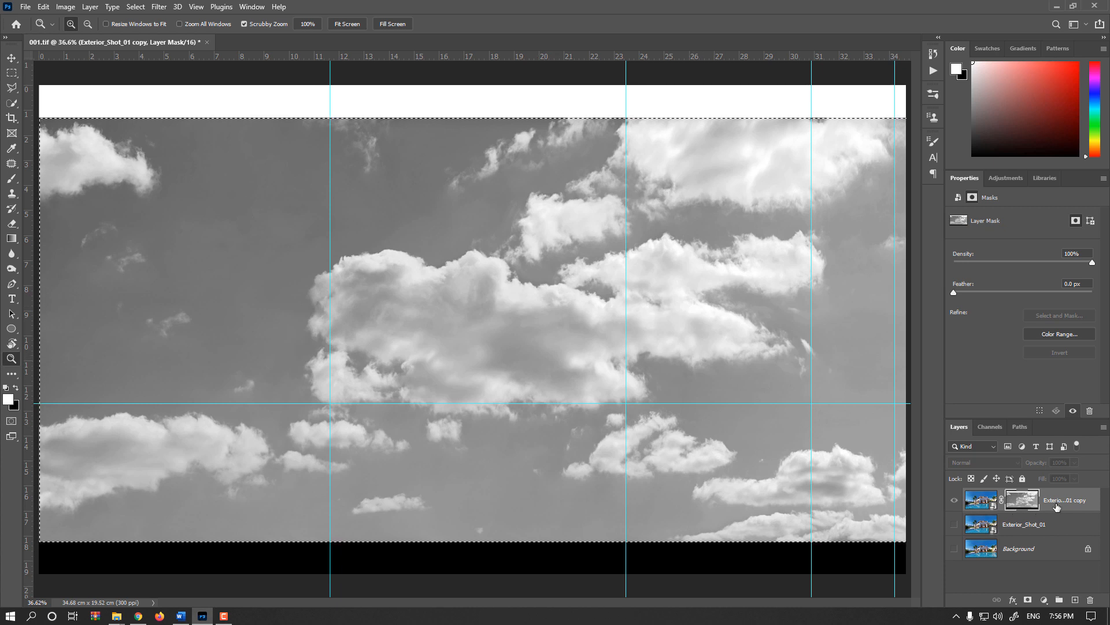
left_click(1026, 508)
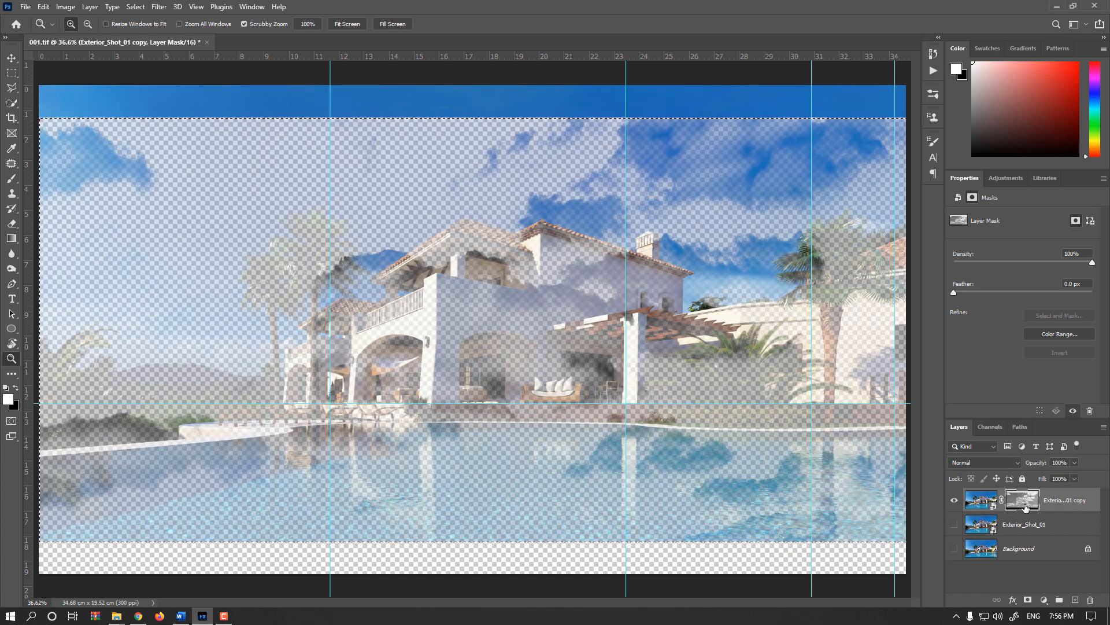
left_click(982, 505)
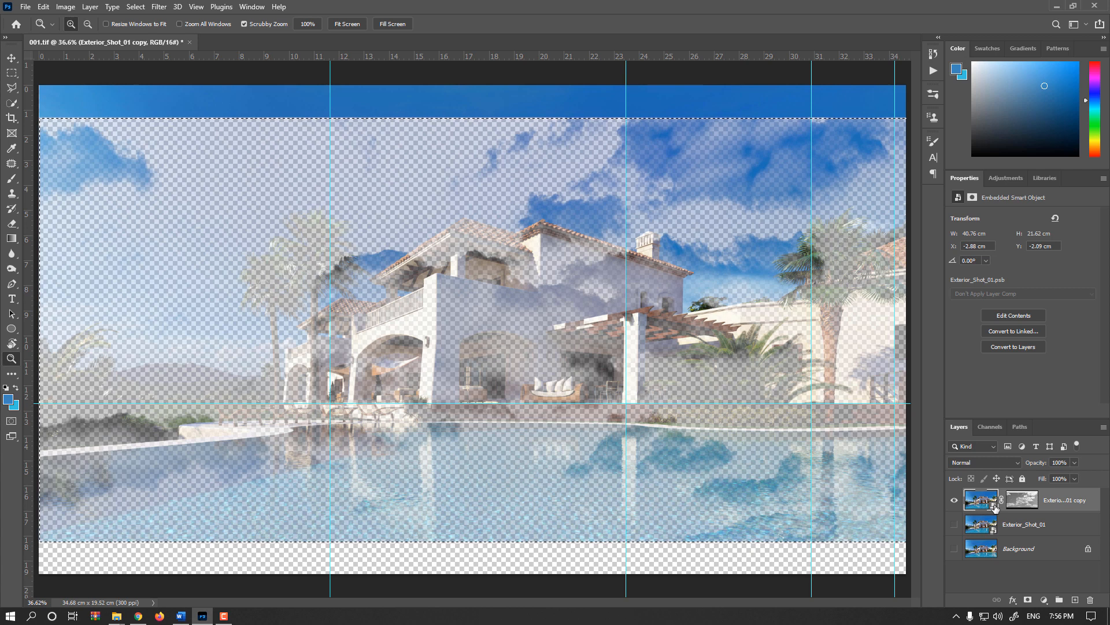
key("ctrl+z")
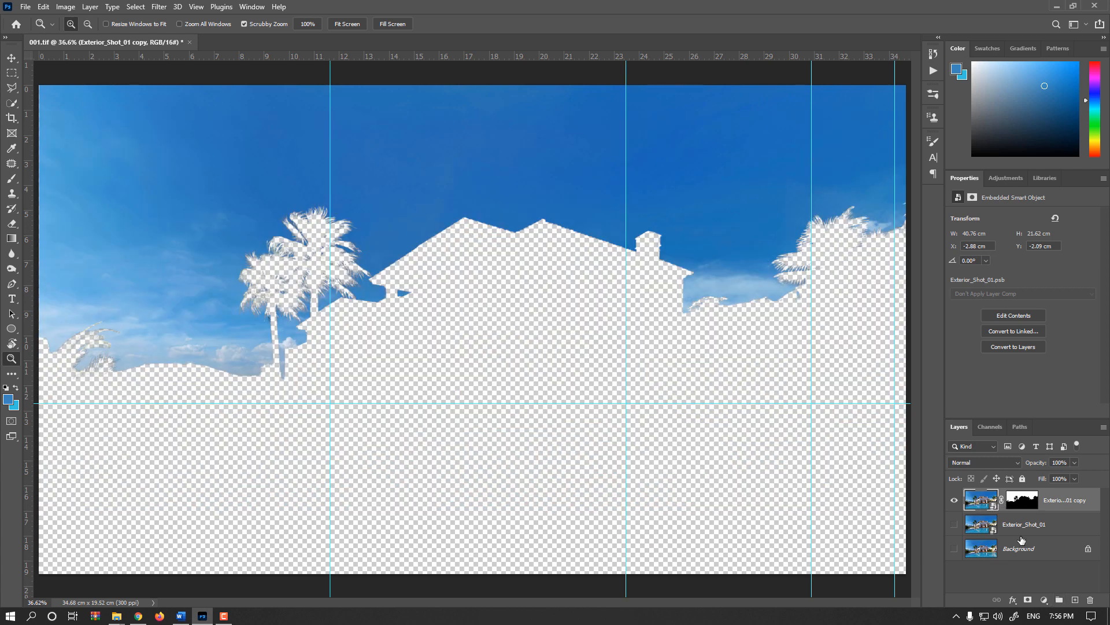
key("ctrl+v")
left_click(528, 344, "alt")
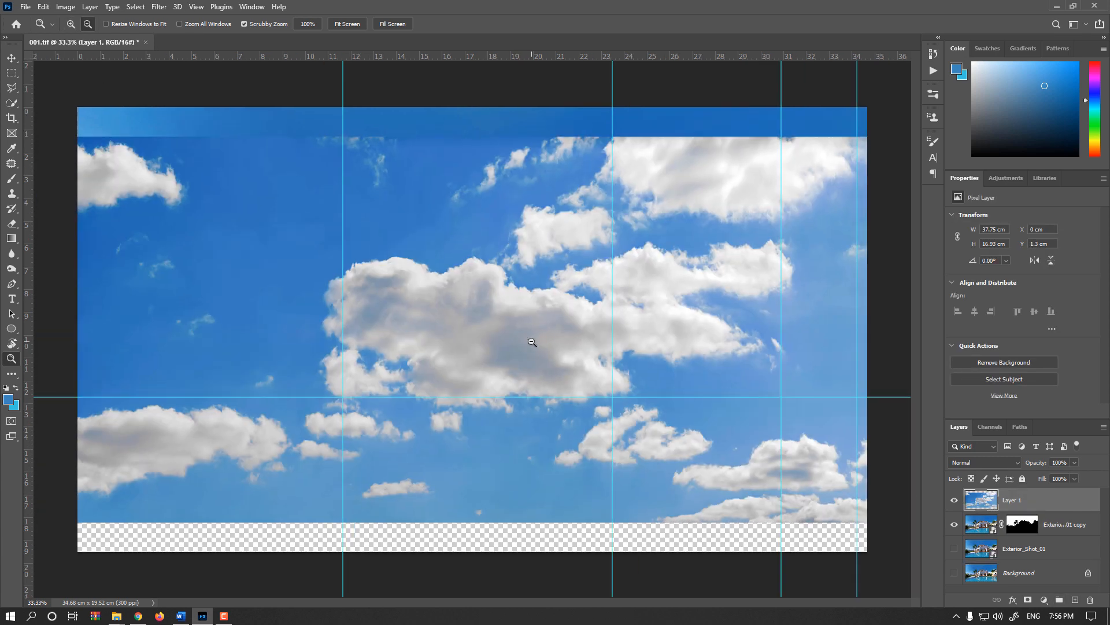
Step: Transfer the sky mask to the cloud layer in place of the deleted villa copy, and make Exterior_Shot_01 visible
key("alt")
left_click_drag(1023, 530, 1087, 600)
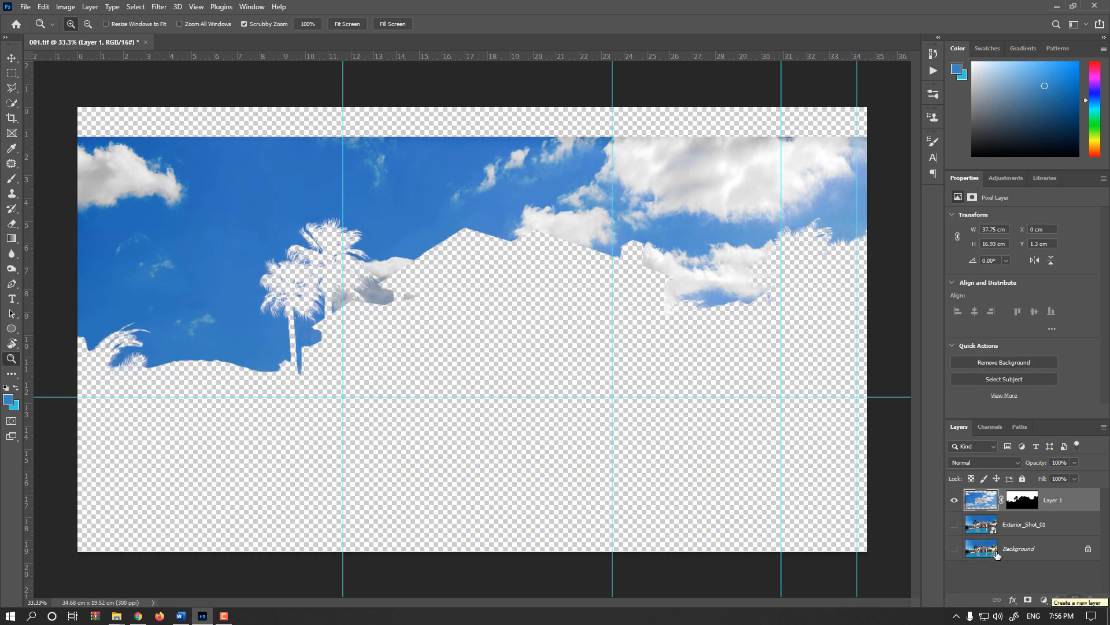
left_click(955, 525)
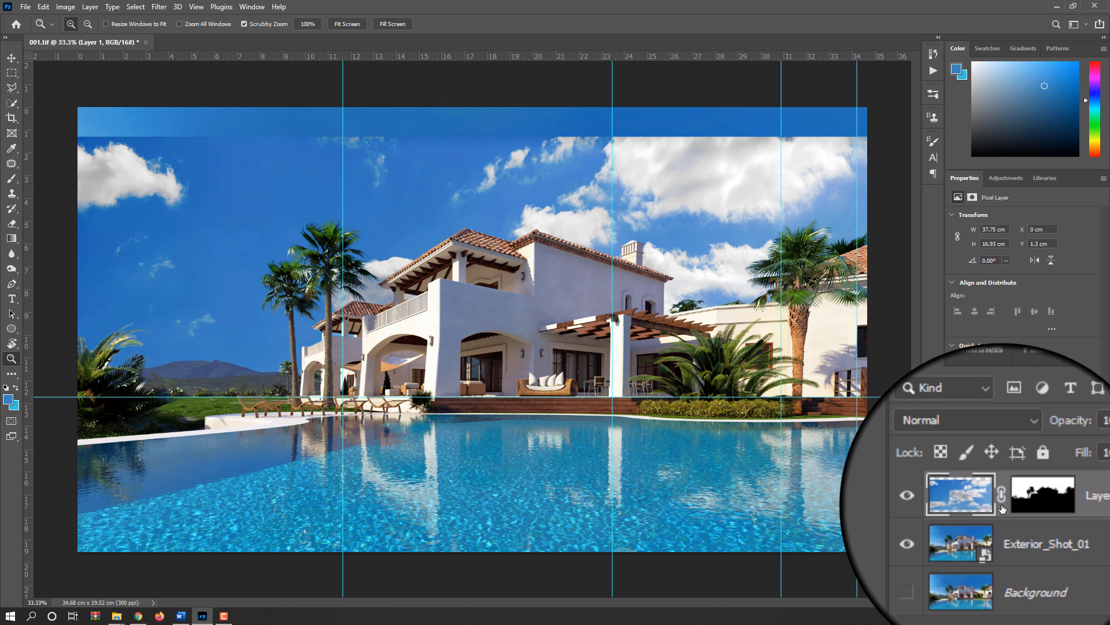
Step: Try moving the cloud layer with its mask still linked, inspect the displaced mask, and undo the moves
key("v")
left_click_drag(687, 267, 743, 383)
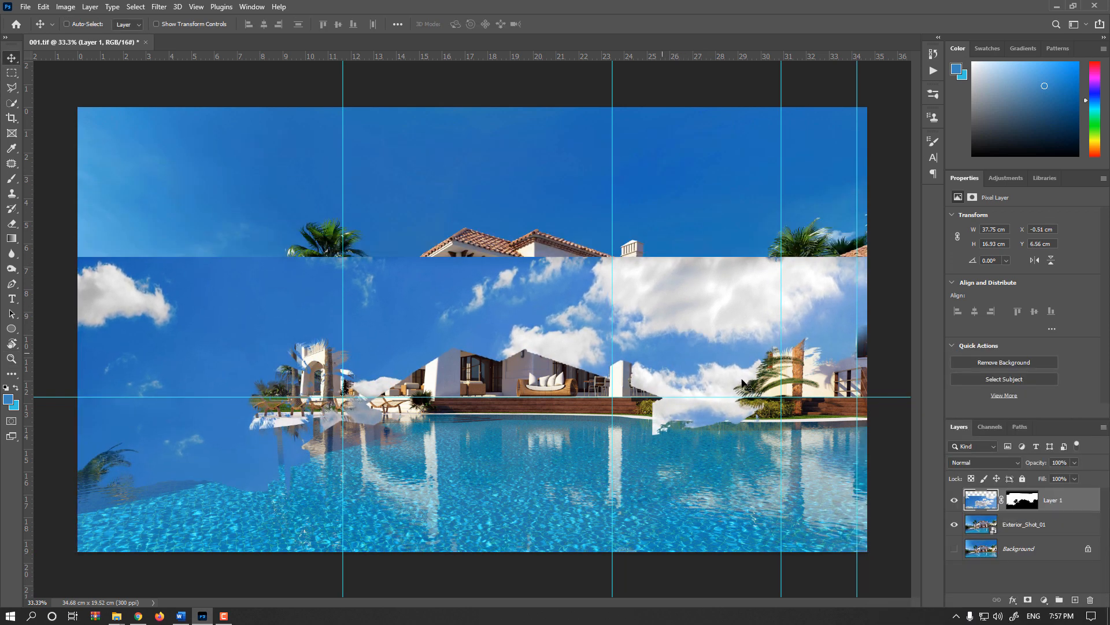
left_click(1030, 505, "alt")
left_click_drag(792, 427, 729, 376)
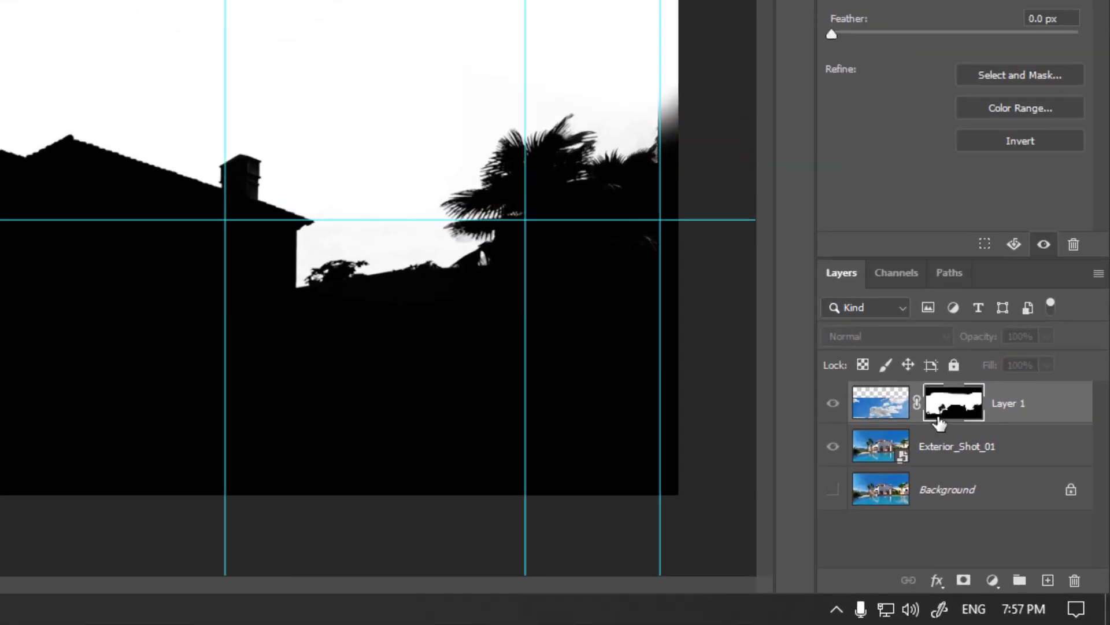
key("ctrl+z")
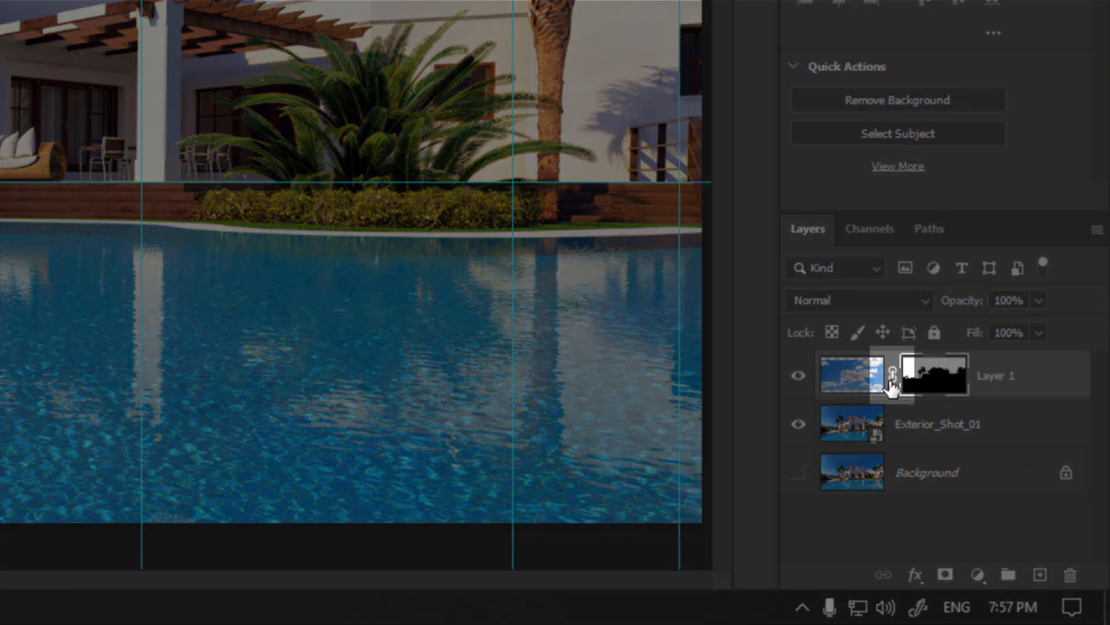
Step: Unlink the mask from the cloud layer and move only the cloud image up to the canvas's top edge
left_click(892, 374)
left_click(860, 380)
left_click_drag(571, 343, 565, 301)
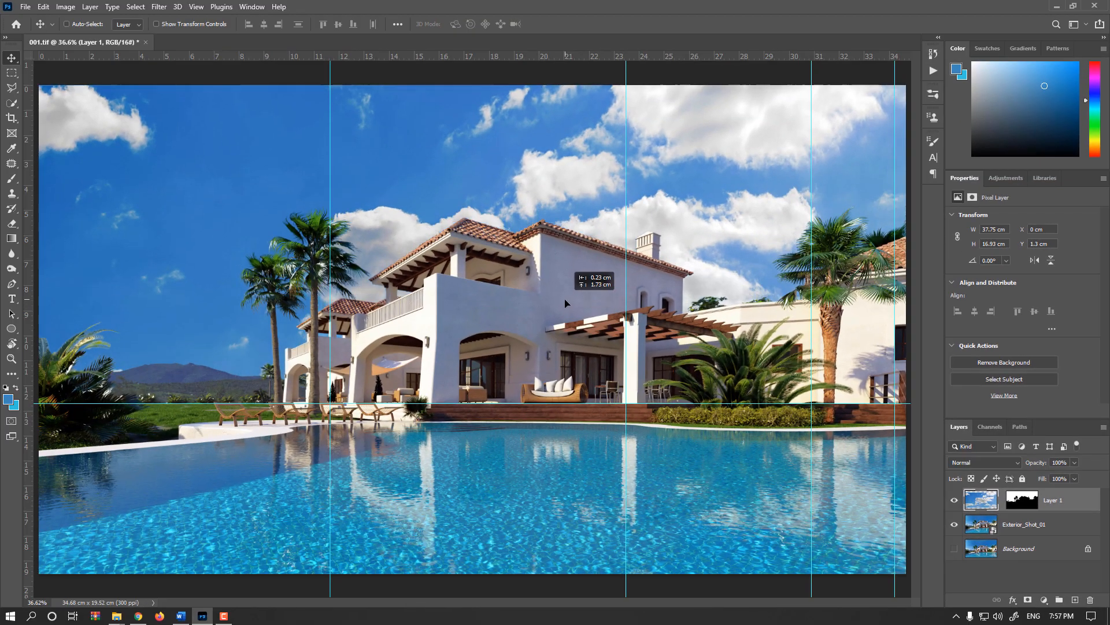
Step: Flip the cloud image horizontally, scale it to about 100.7%, and shift it left and up behind the villa
key("ctrl+minus")
key("ctrl+minus")
key("ctrl+minus")
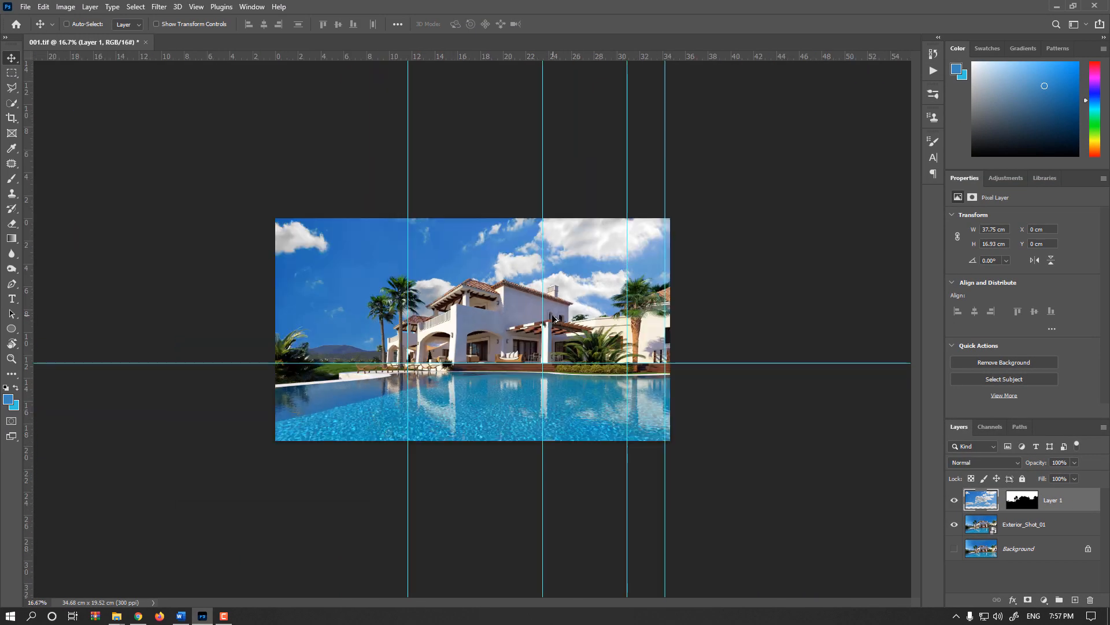
key("ctrl+t")
left_click_drag(642, 346, 608, 345)
mouse_move(674, 410)
left_mouse_down()
mouse_move(697, 421)
mouse_move(675, 411)
left_mouse_up()
left_click_drag(719, 305, 689, 278)
right_click(571, 266)
left_click(601, 461)
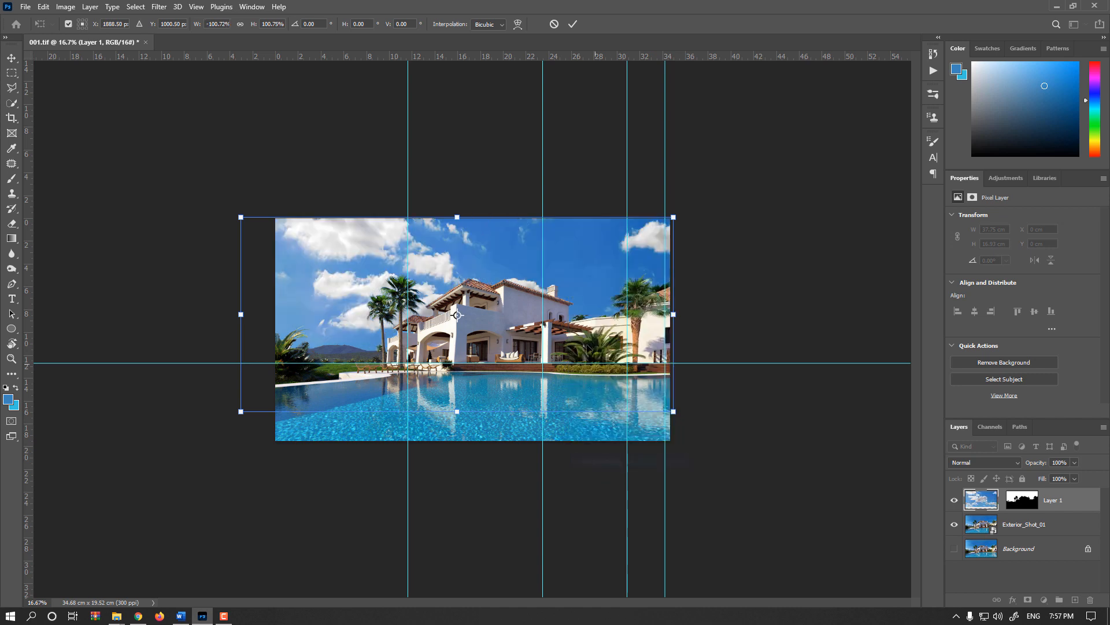
key("ctrl+plus")
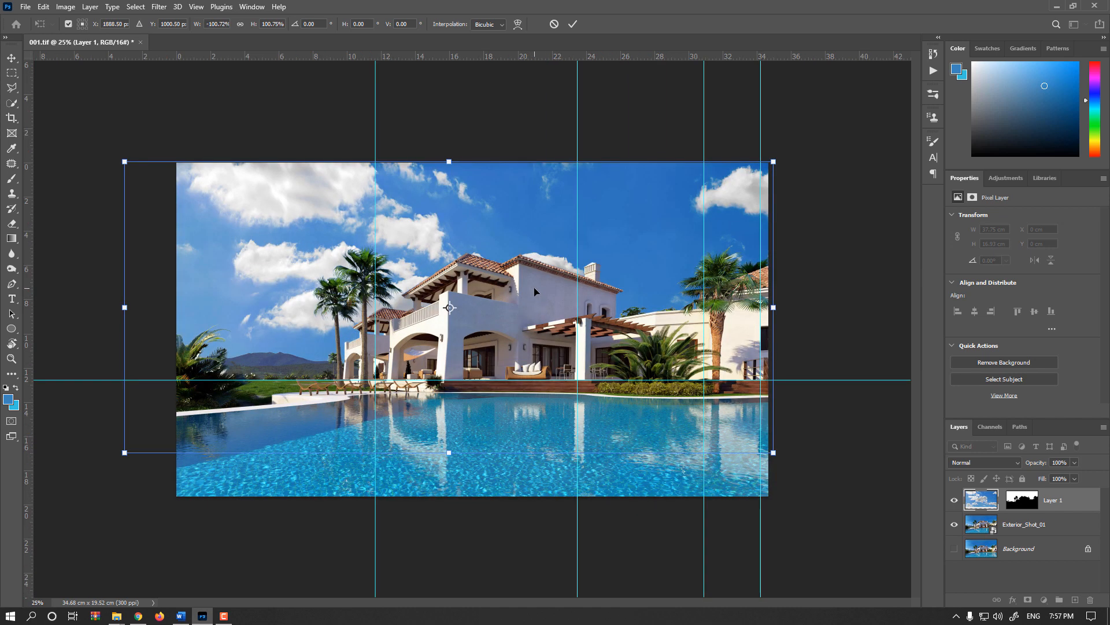
left_click_drag(523, 278, 525, 256)
key("Return")
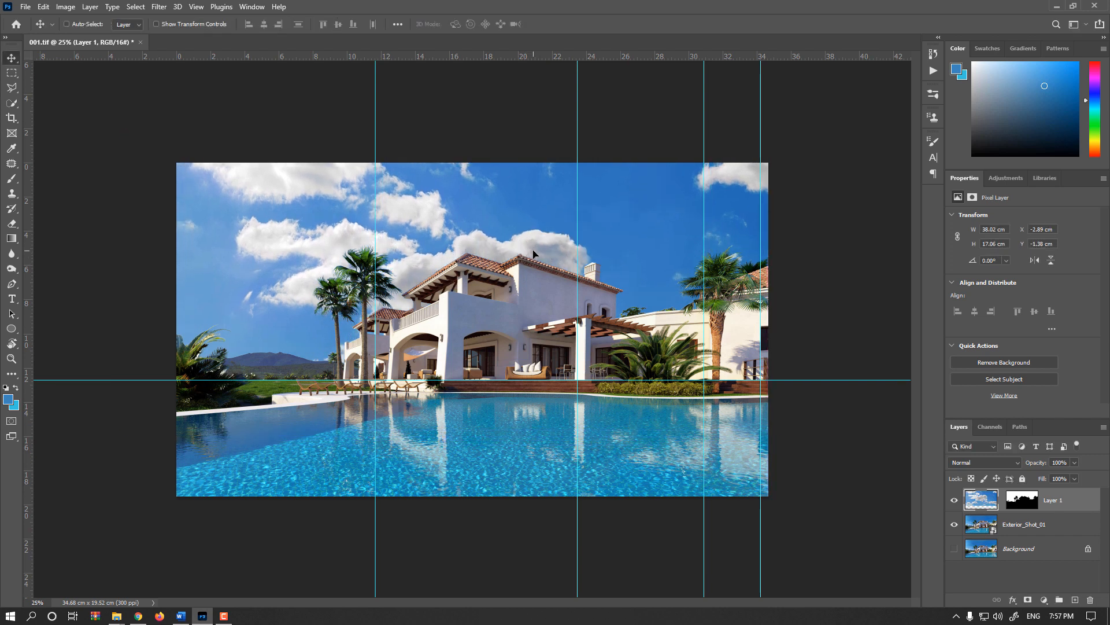
key("alt+shift")
key("ctrl+plus")
key("ctrl+minus")
left_click(65, 7)
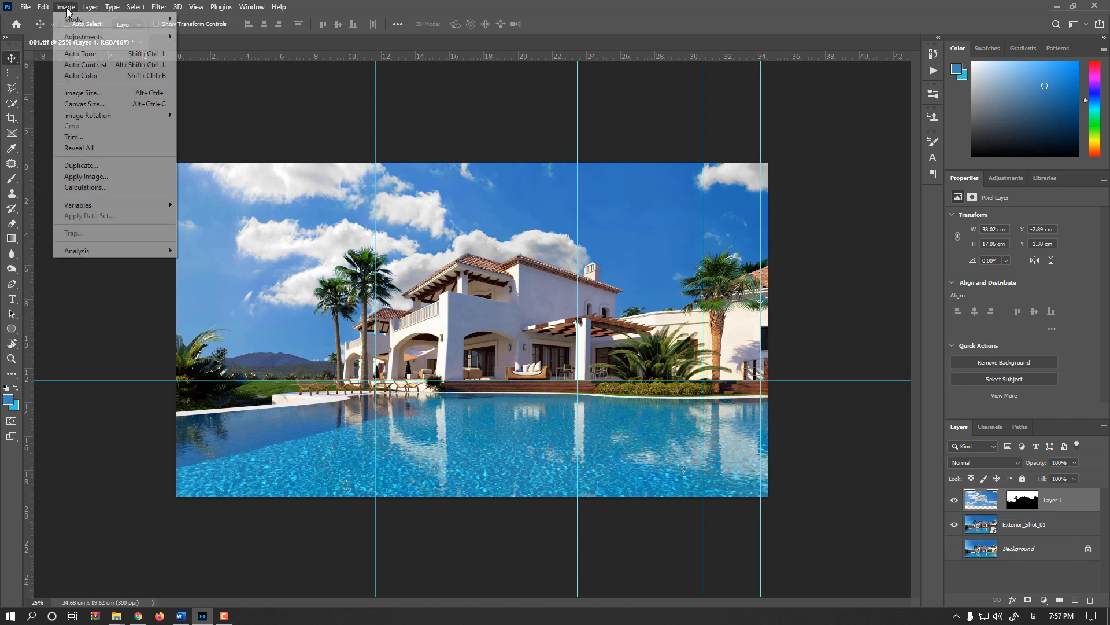
mouse_move(104, 36)
left_click(243, 58)
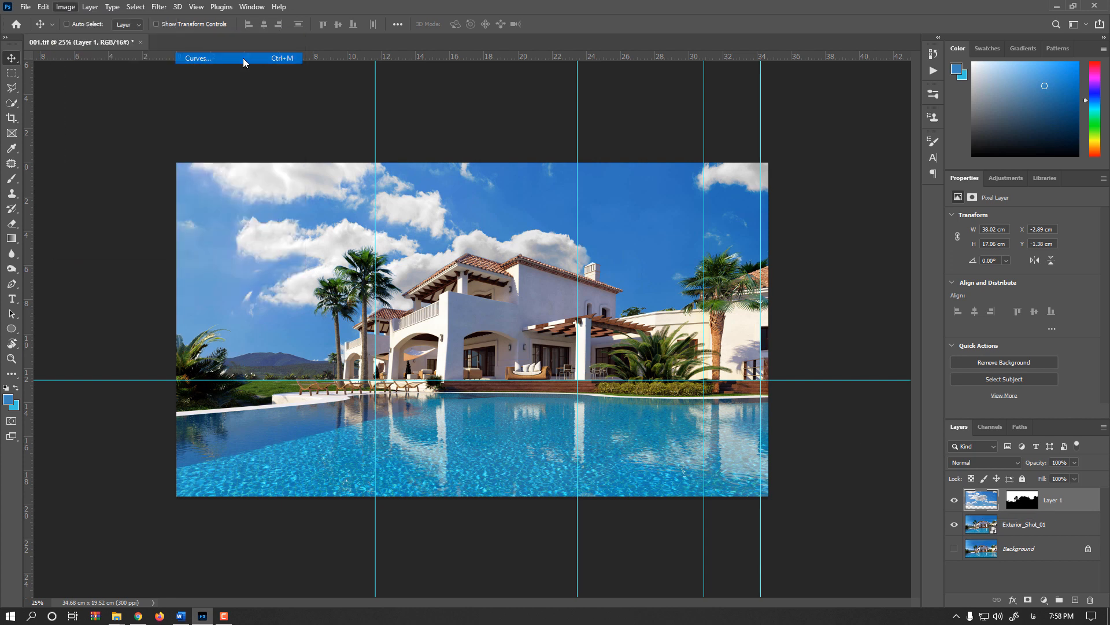
mouse_move(699, 284)
left_mouse_down()
mouse_move(697, 269)
mouse_move(708, 281)
left_mouse_up()
key("Escape")
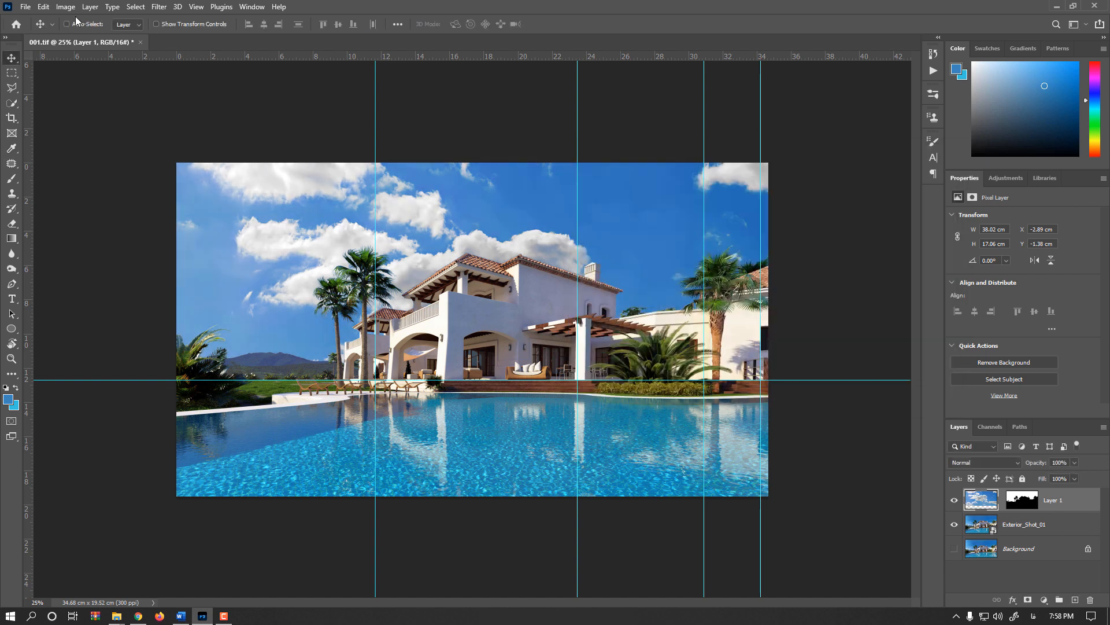
Step: Adjust the cloud image's hue and saturation with the Hue/Saturation command
left_click(69, 7)
mouse_move(80, 37)
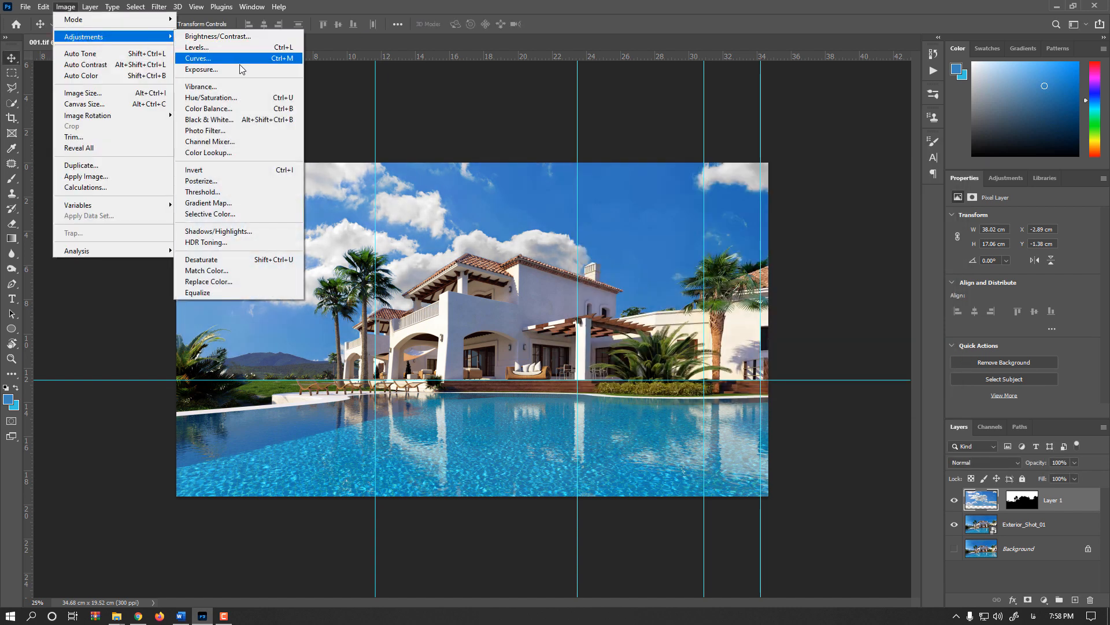
left_click(241, 99)
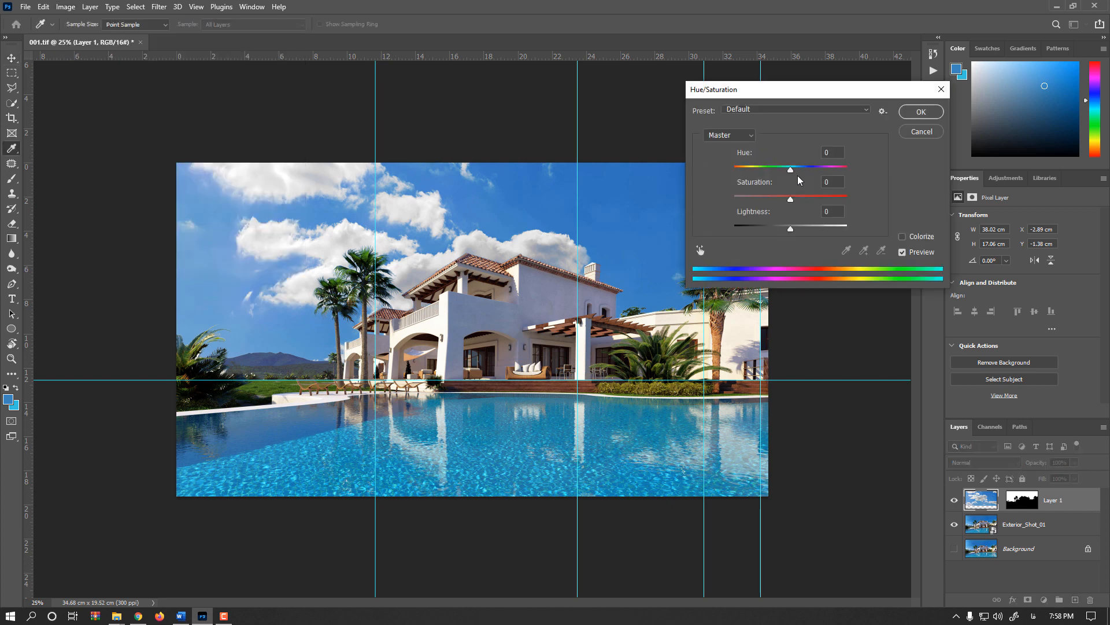
left_click_drag(794, 173, 772, 199)
left_click(921, 111)
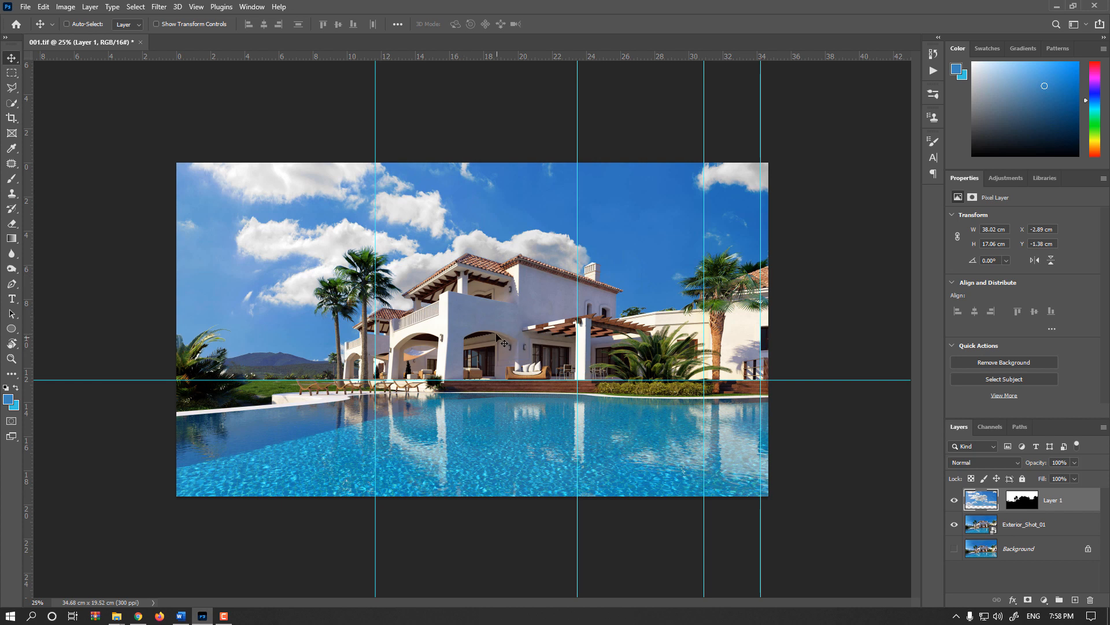
Step: Add a Color Balance adjustment layer directly above Exterior_Shot_01 and shift its midtones slightly toward cyan and blue
key("ctrl+plus")
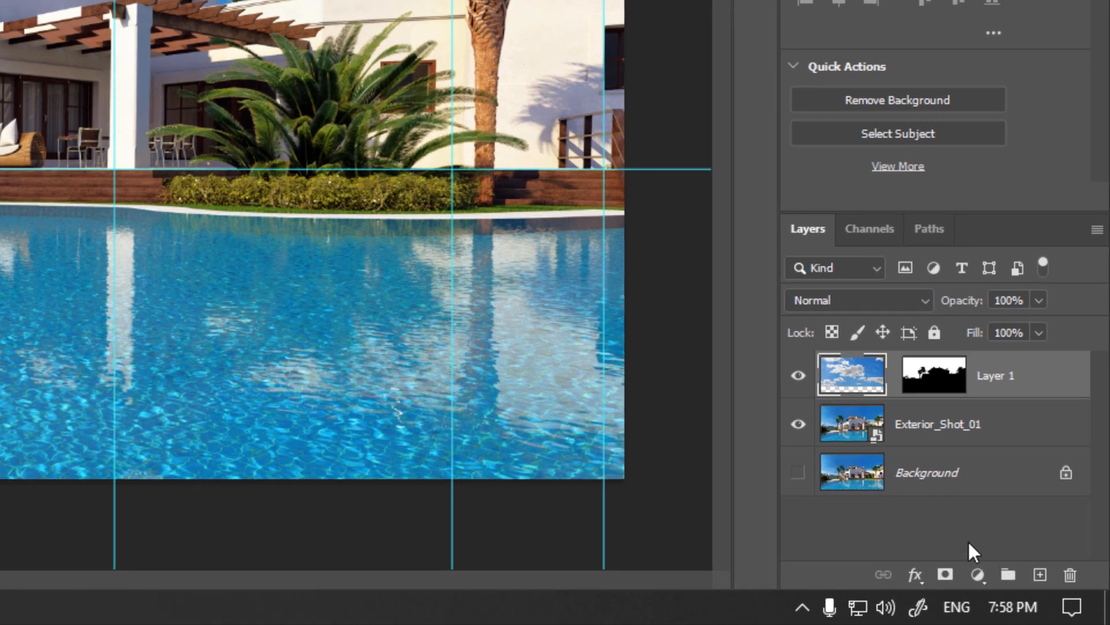
left_click(854, 435)
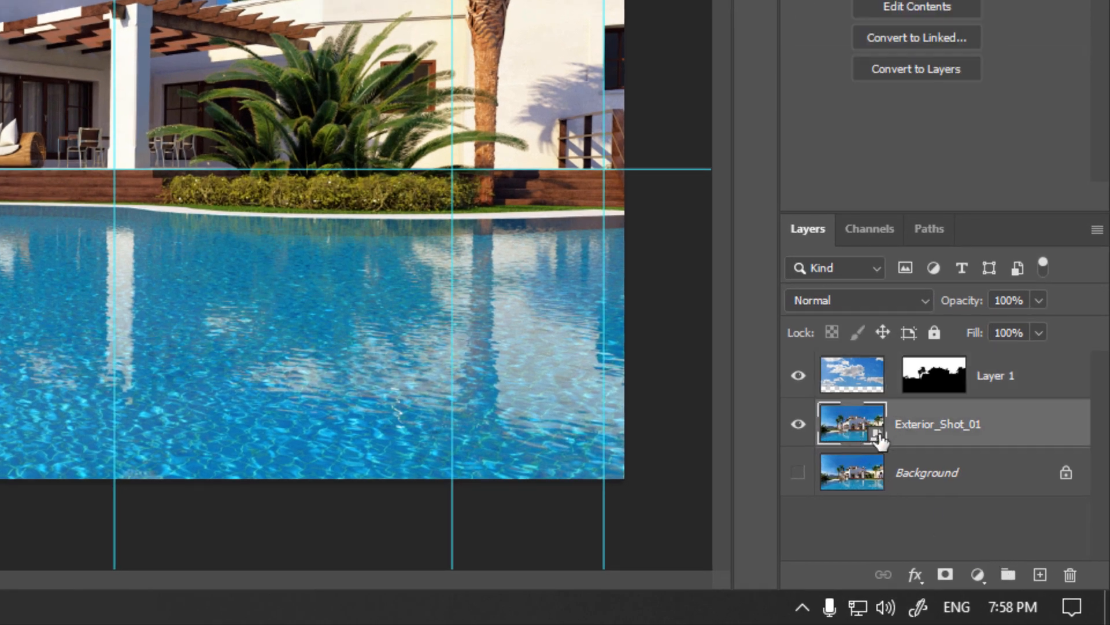
left_click(978, 575)
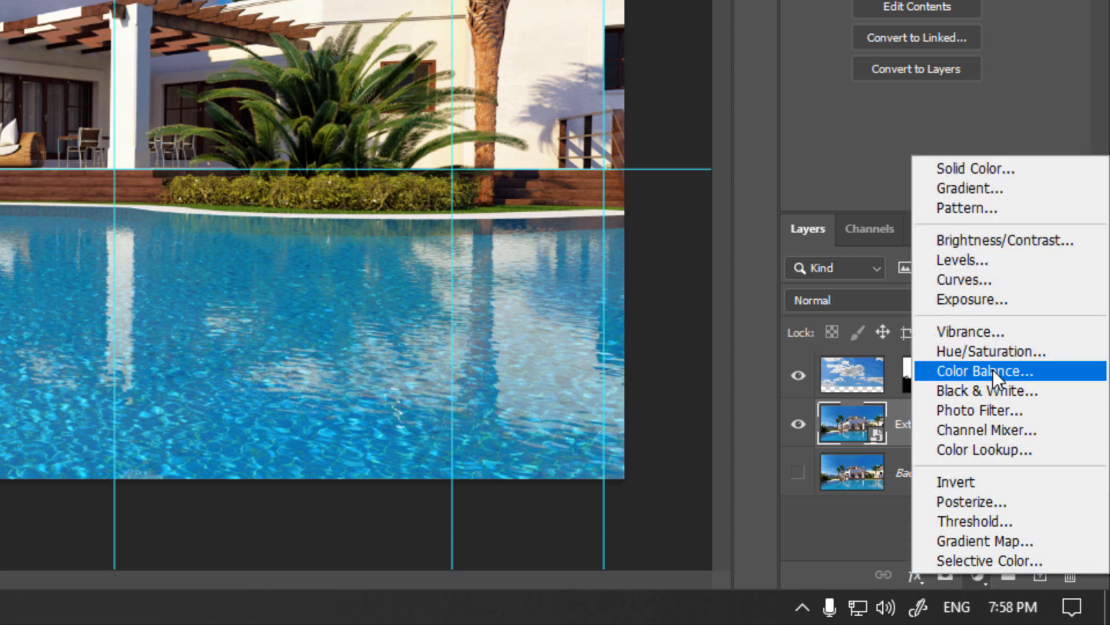
left_click(1050, 373)
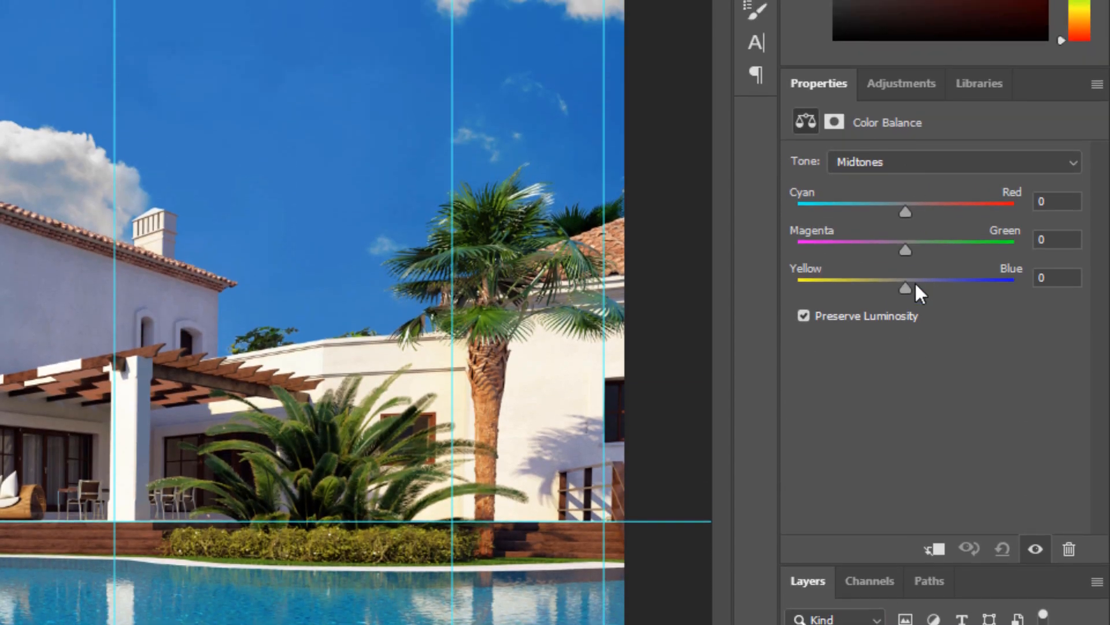
left_click_drag(906, 283, 910, 283)
left_click_drag(903, 208, 901, 205)
Step: Set the shadows' Yellow-Blue balance to +12 and shift the shadows slightly toward cyan
left_click(887, 154)
left_click(886, 181)
left_click_drag(905, 289, 924, 286)
left_click_drag(903, 218, 898, 207)
Step: Set the Color Balance highlights to Cyan-Red -6, Magenta-Green -10 and Yellow-Blue -7
left_click(899, 168)
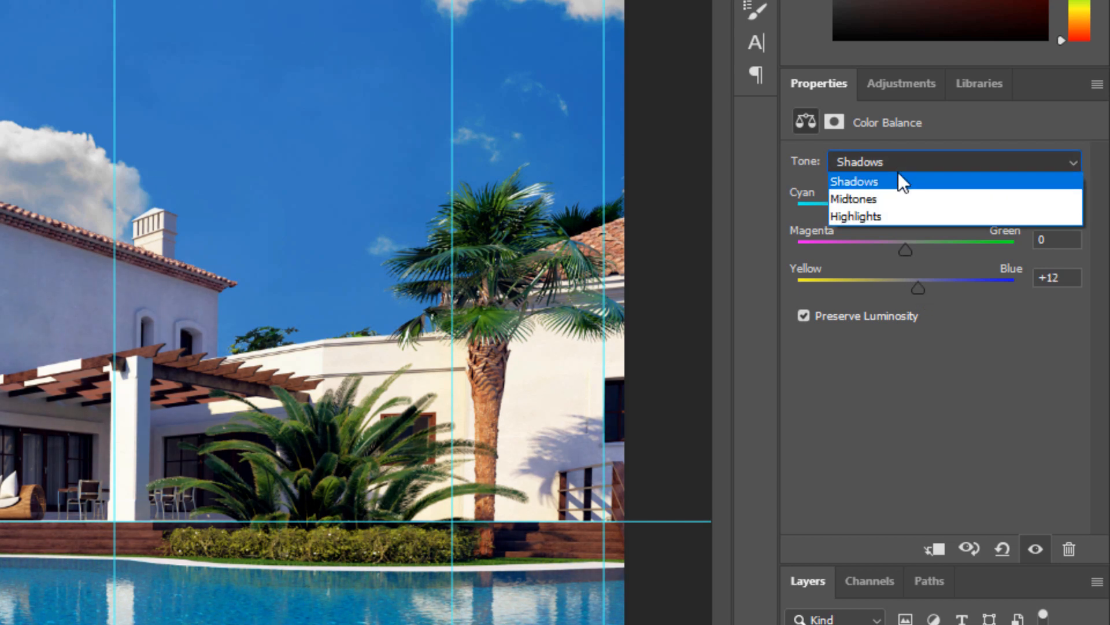
left_click(891, 216)
left_click_drag(906, 288, 897, 289)
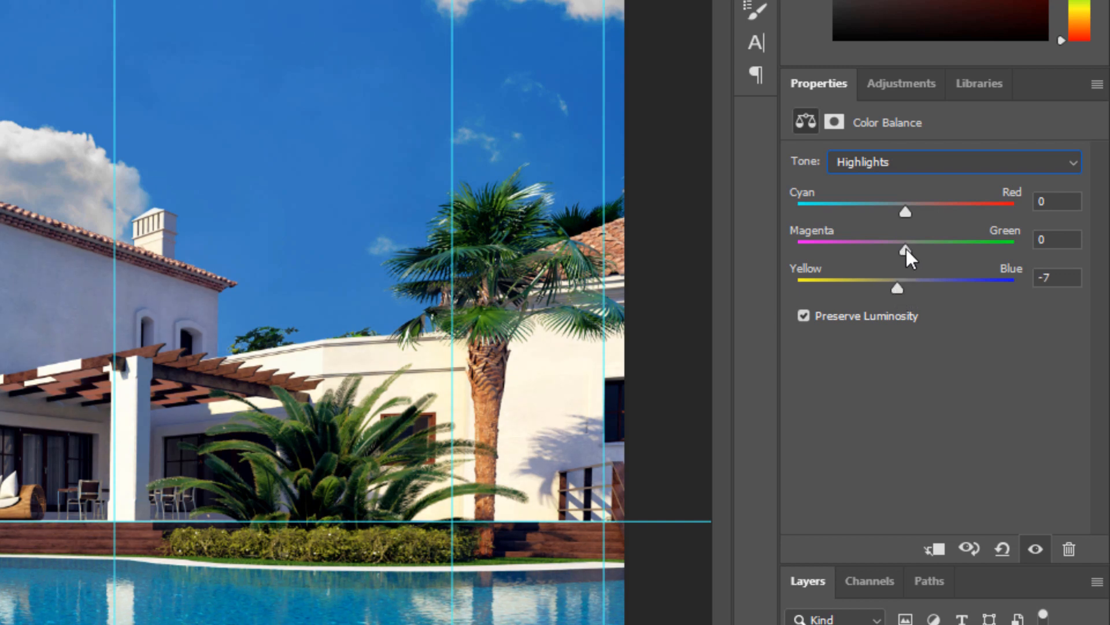
left_click_drag(905, 250, 899, 208)
left_click_drag(911, 251, 896, 245)
Step: Compare the villa with and without the Color Balance adjustment, and reduce that adjustment layer's opacity to 89%
left_click(955, 527)
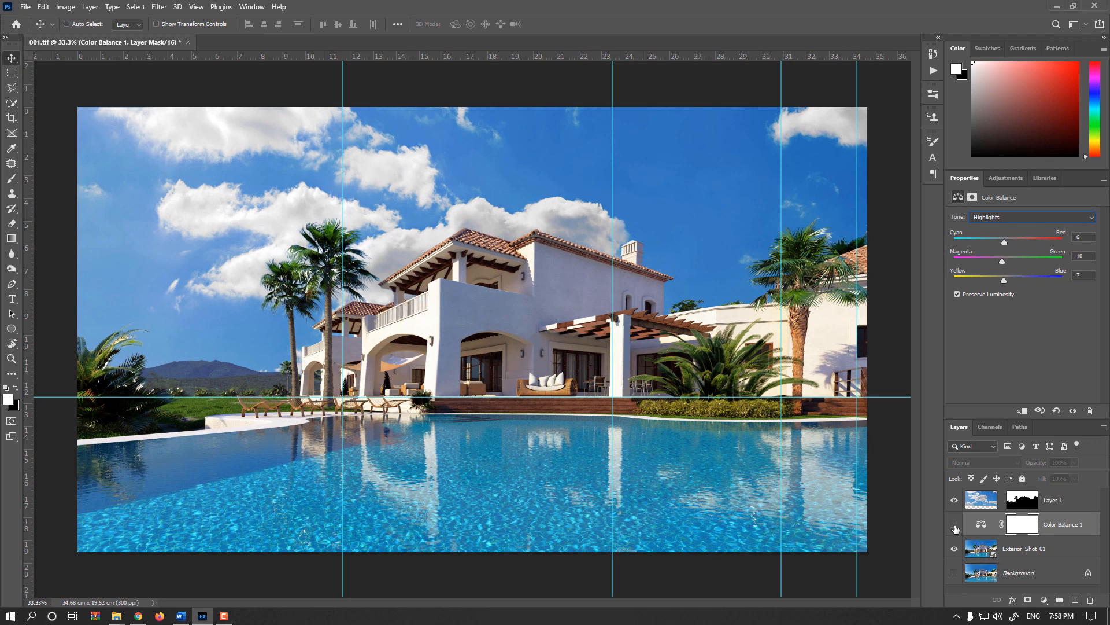
left_click(955, 527)
left_click(955, 527)
left_click(955, 526)
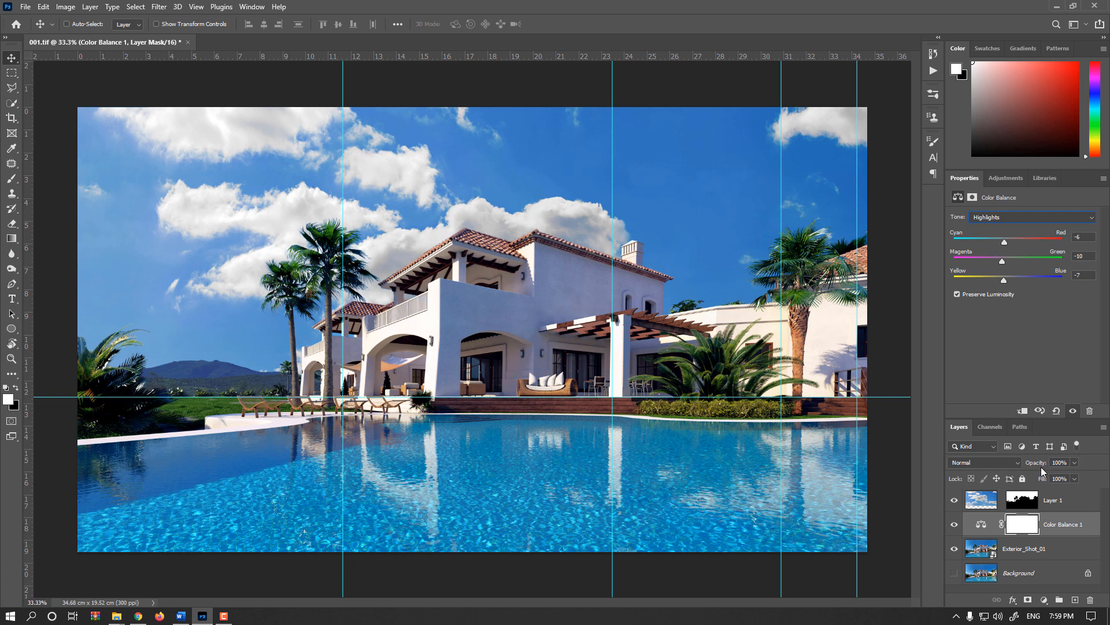
mouse_move(1040, 466)
left_mouse_down()
mouse_move(1011, 469)
mouse_move(1046, 467)
left_mouse_up()
left_click(953, 527)
left_click(953, 526)
key("alt+shift")
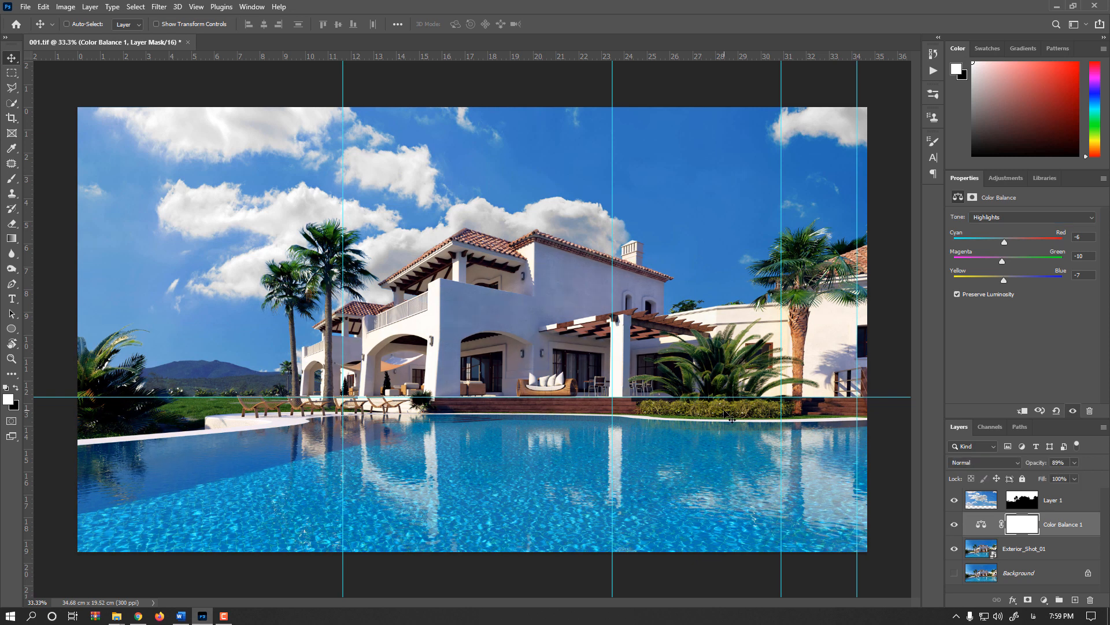